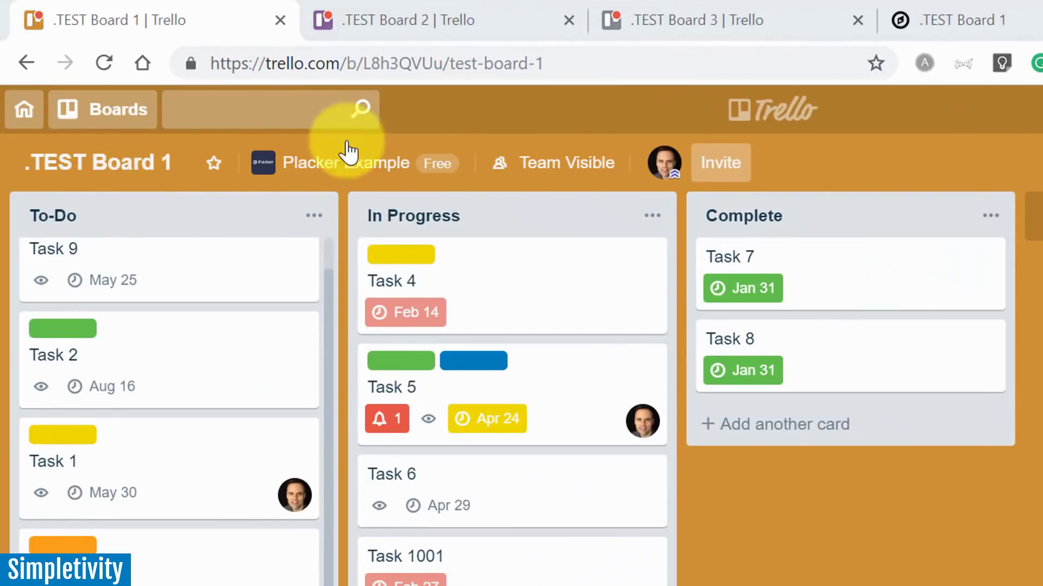
- Compare .TEST Boards 2, 3 and 1 in Trello, ending on .TEST Board 1
{"action": "left_click", "coordinate": [443, 30]}
{"action": "left_click", "coordinate": [729, 29]}
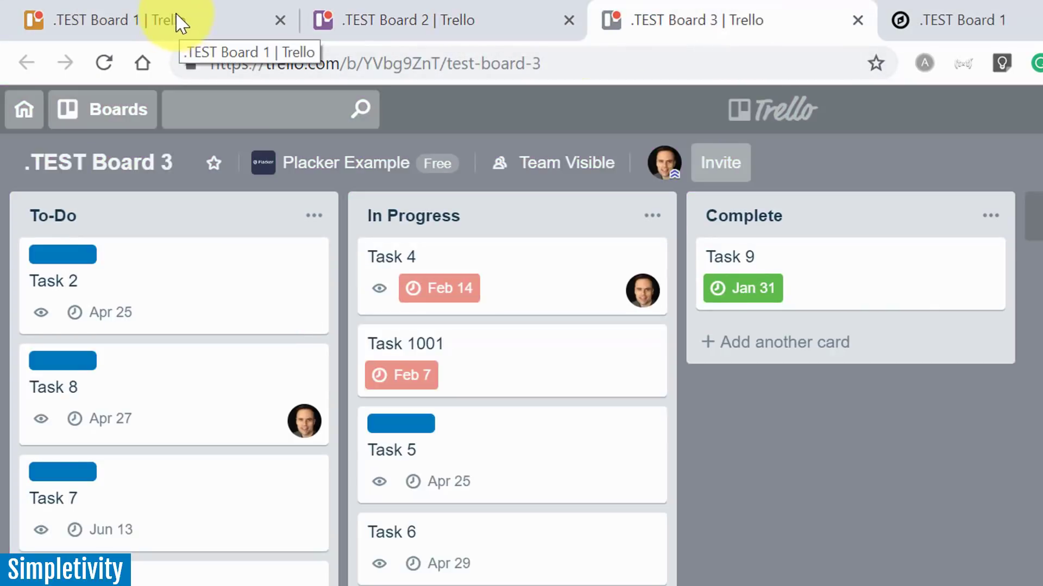
{"action": "left_click", "coordinate": [180, 23]}
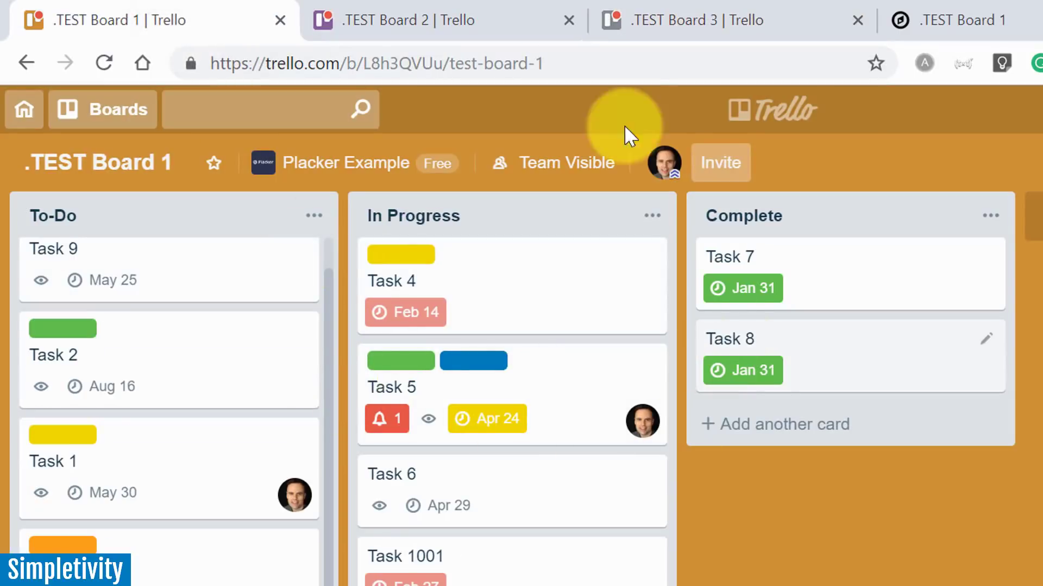
{"action": "left_click", "coordinate": [454, 22]}
{"action": "left_click", "coordinate": [692, 23]}
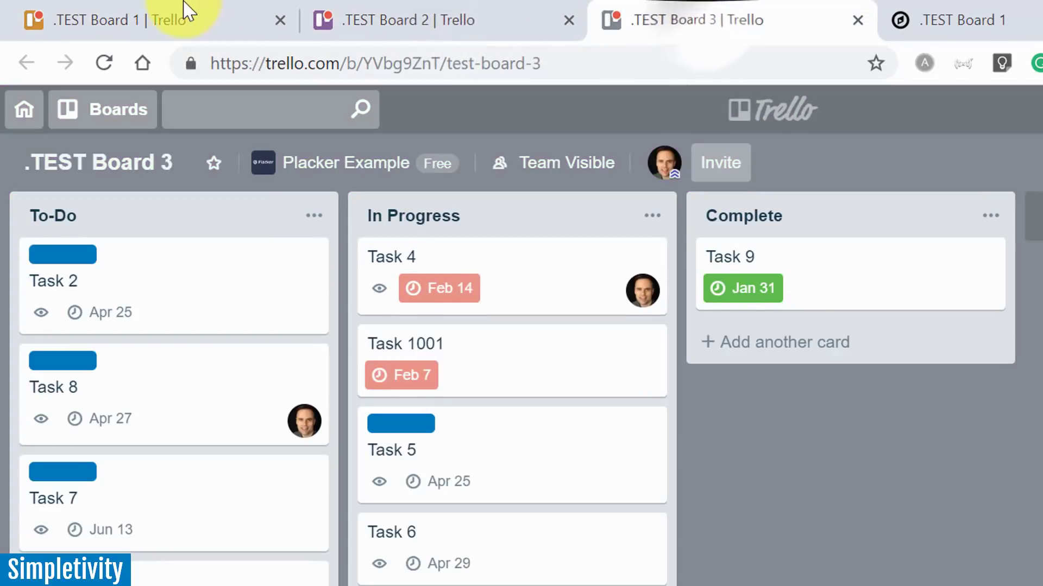
{"action": "left_click", "coordinate": [172, 18]}
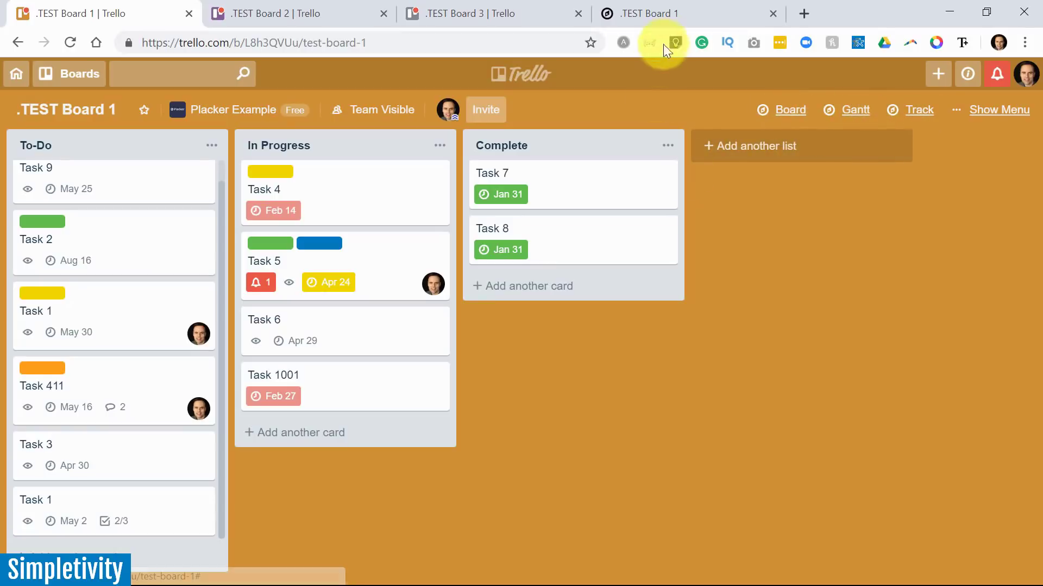
{"action": "left_click", "coordinate": [650, 8]}
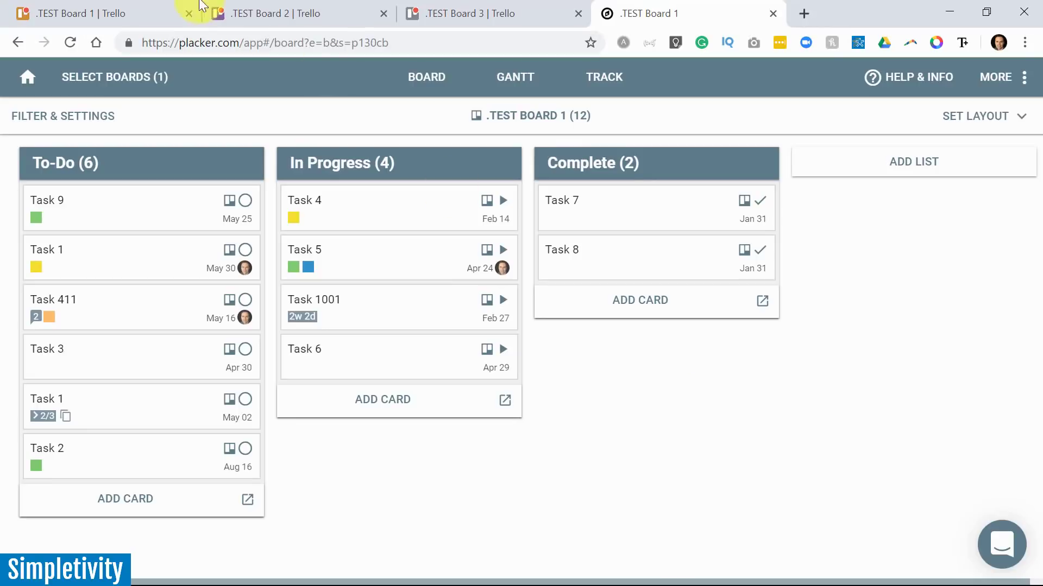
{"action": "left_click", "coordinate": [102, 12]}
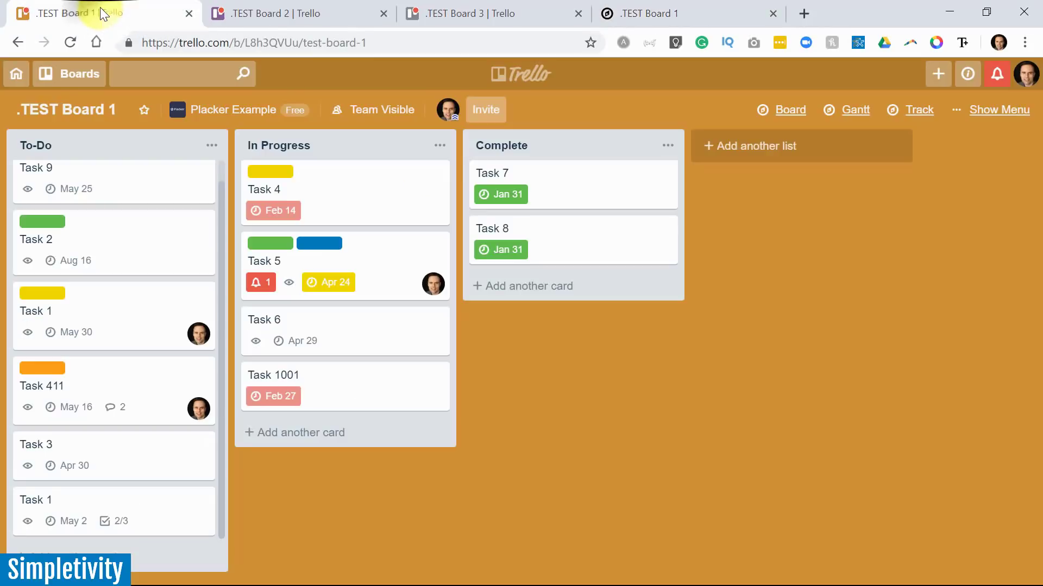
{"action": "left_click", "coordinate": [660, 15]}
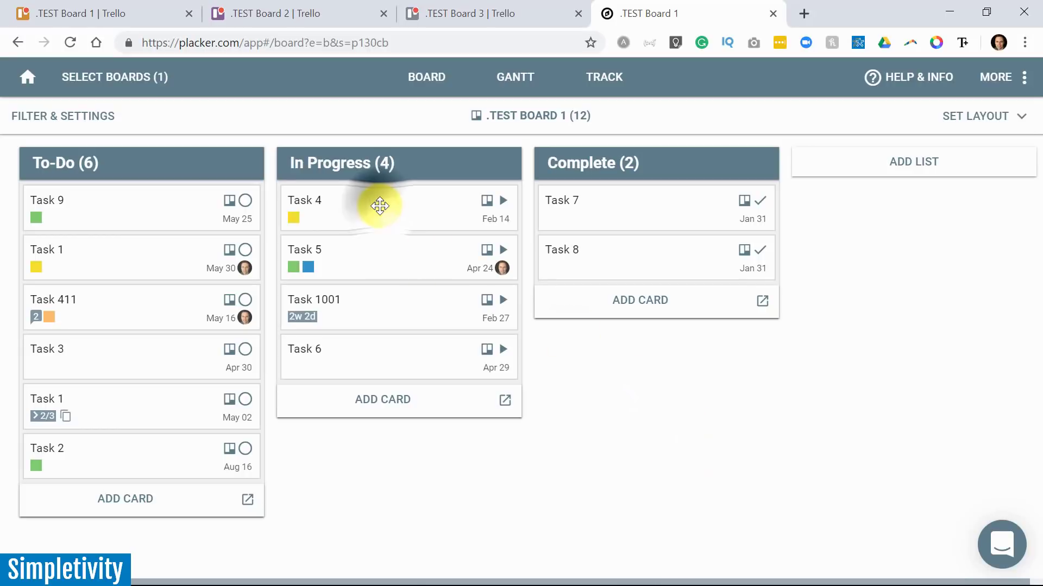
{"action": "left_click", "coordinate": [379, 206]}
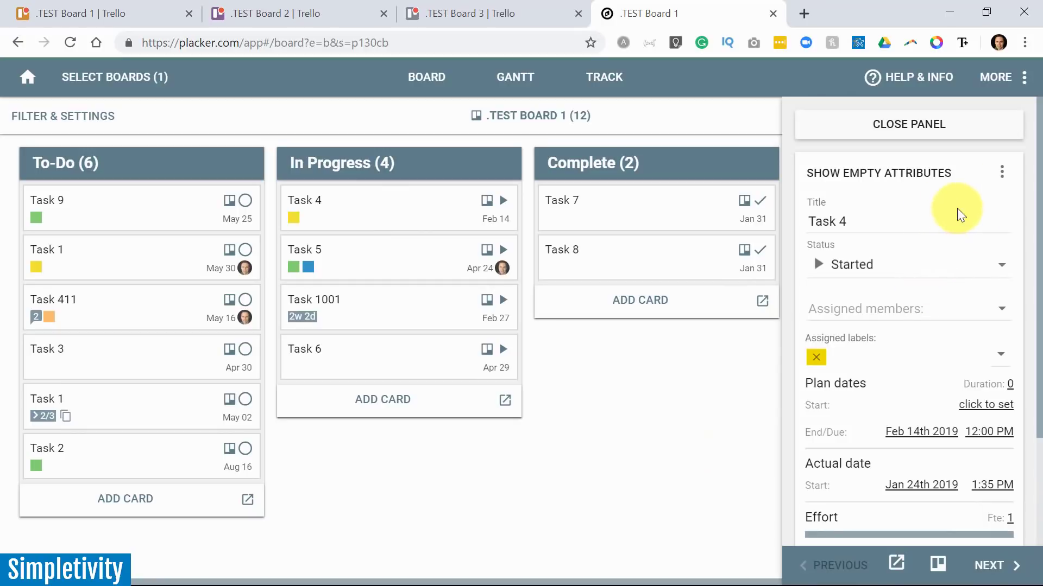
{"action": "scroll", "coordinate": [931, 423], "scroll_direction": "down", "scroll_amount": 3}
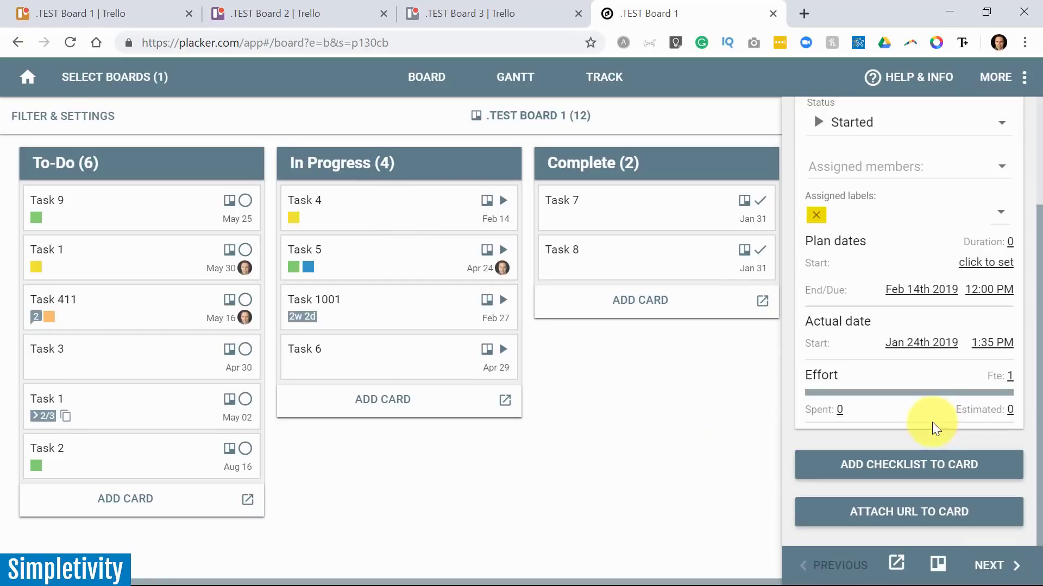
{"action": "scroll", "coordinate": [907, 244], "scroll_direction": "up", "scroll_amount": 3}
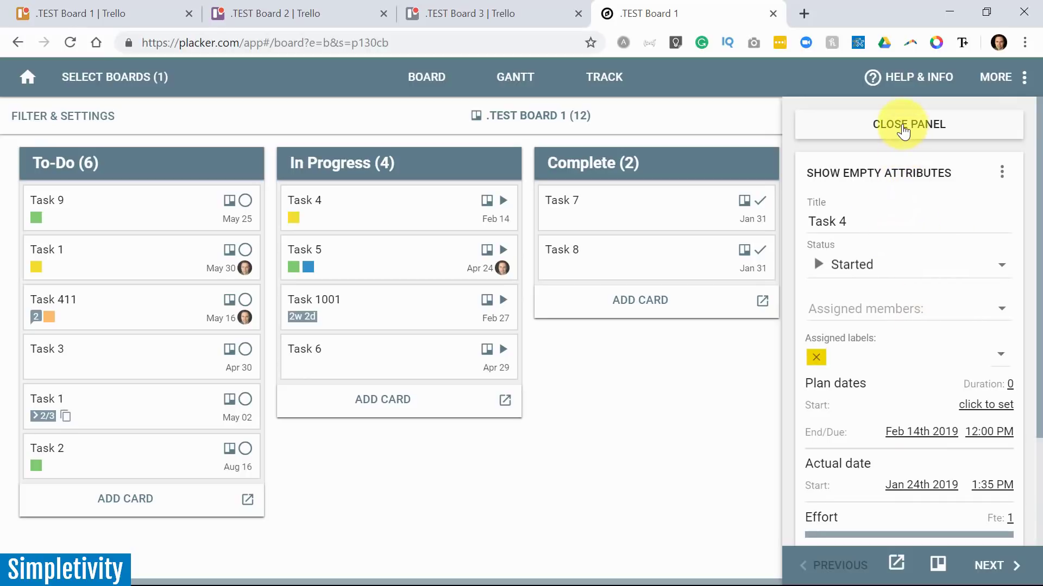
{"action": "left_click", "coordinate": [903, 130]}
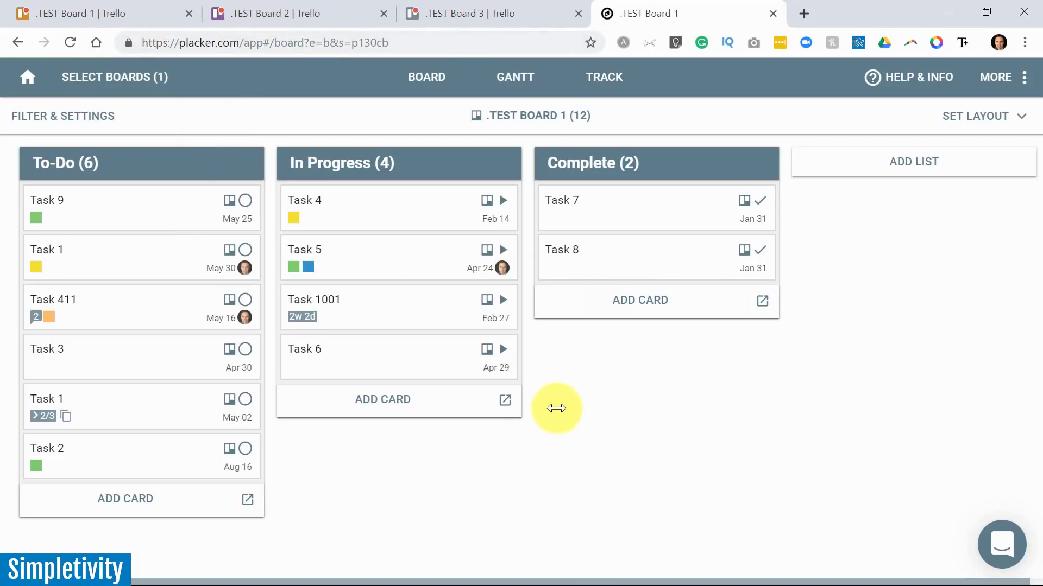
- Add .TEST Board 2 and .TEST Board 3 to .TEST Board 1 and load all three
{"action": "left_click", "coordinate": [117, 78]}
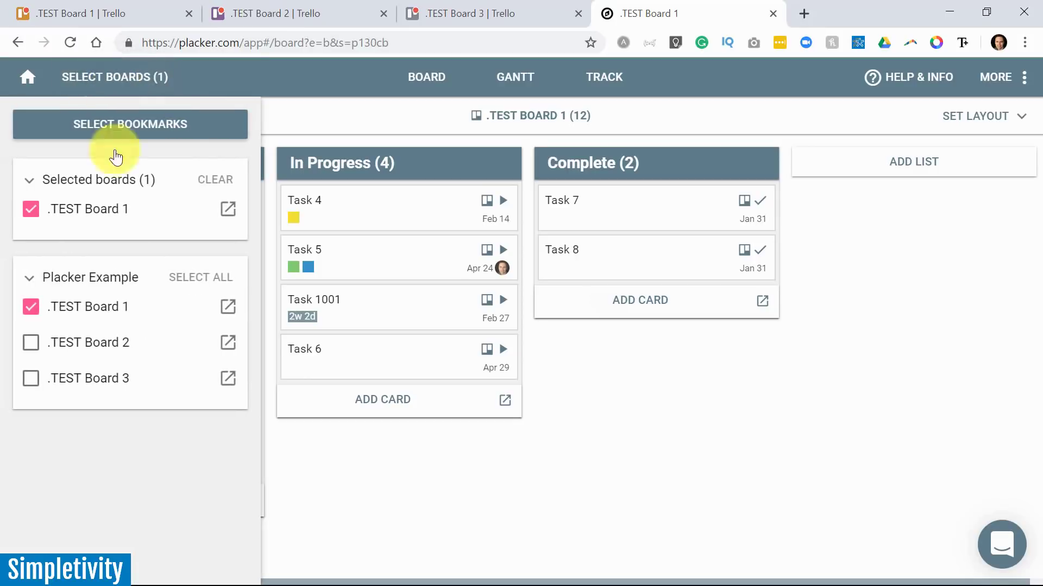
{"action": "left_click", "coordinate": [30, 344]}
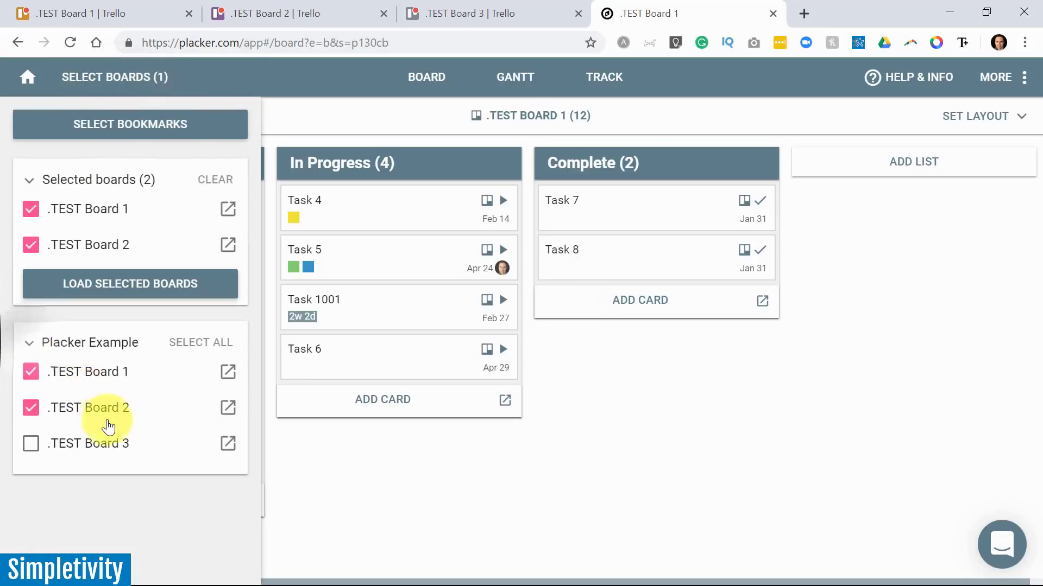
{"action": "left_click", "coordinate": [30, 443]}
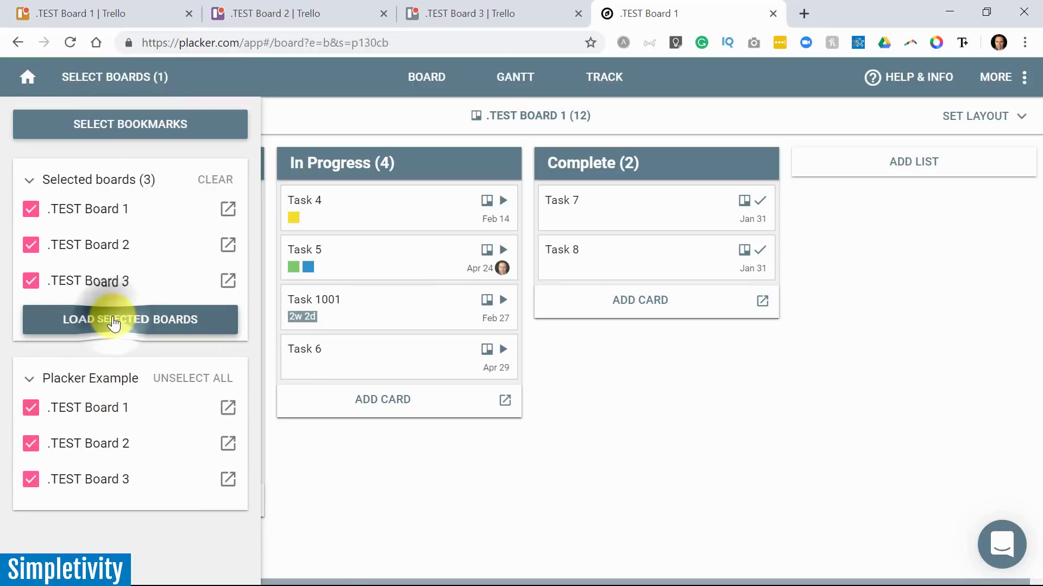
{"action": "left_click", "coordinate": [112, 321]}
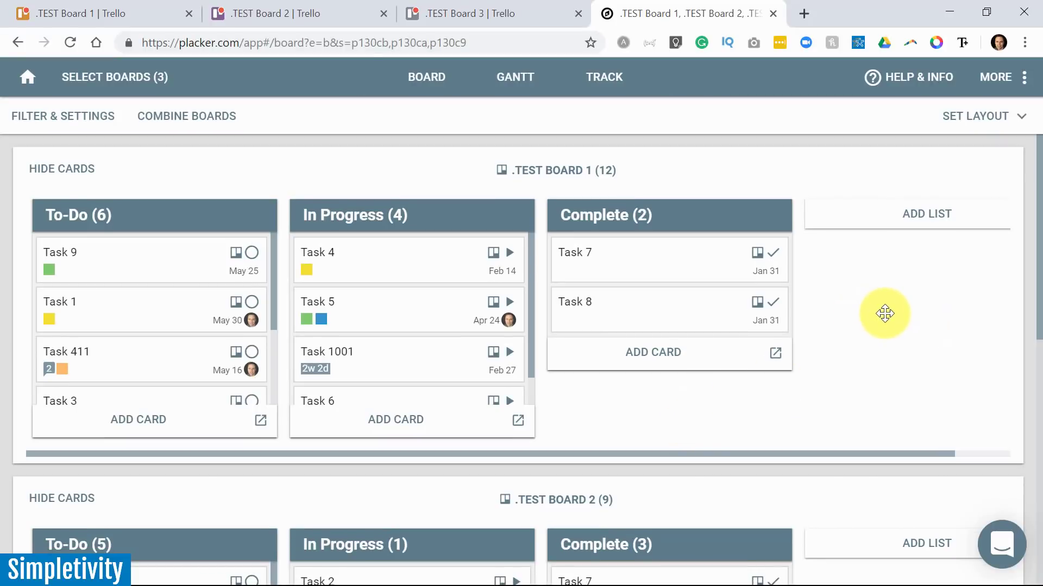
- Scroll through the stacked boards: .TEST BOARD 1 (12), .TEST BOARD 2 (9), .TEST BOARD 3 (10)
{"action": "scroll", "coordinate": [884, 313], "scroll_direction": "down", "scroll_amount": 3}
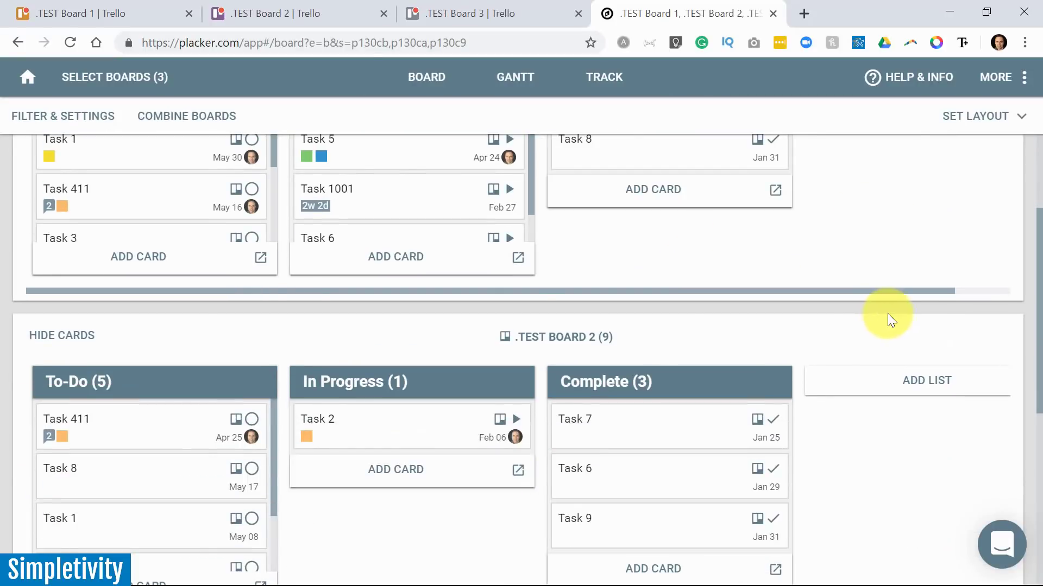
{"action": "scroll", "coordinate": [880, 315], "scroll_direction": "up", "scroll_amount": 2}
{"action": "scroll", "coordinate": [879, 315], "scroll_direction": "down", "scroll_amount": 8}
{"action": "scroll", "coordinate": [880, 315], "scroll_direction": "up", "scroll_amount": 10}
{"action": "scroll", "coordinate": [880, 315], "scroll_direction": "down", "scroll_amount": 10}
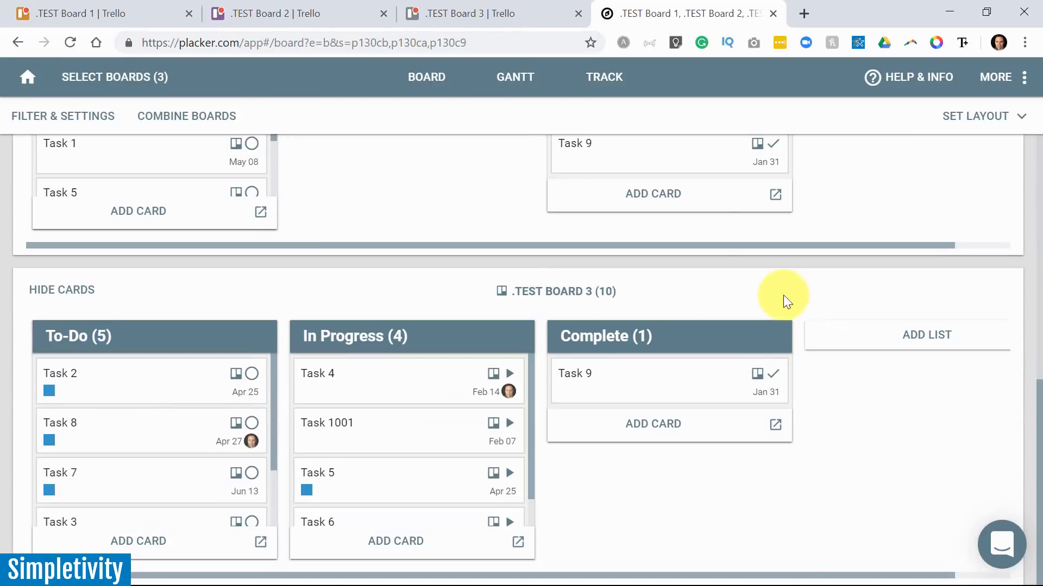
{"action": "scroll", "coordinate": [545, 238], "scroll_direction": "up", "scroll_amount": 10}
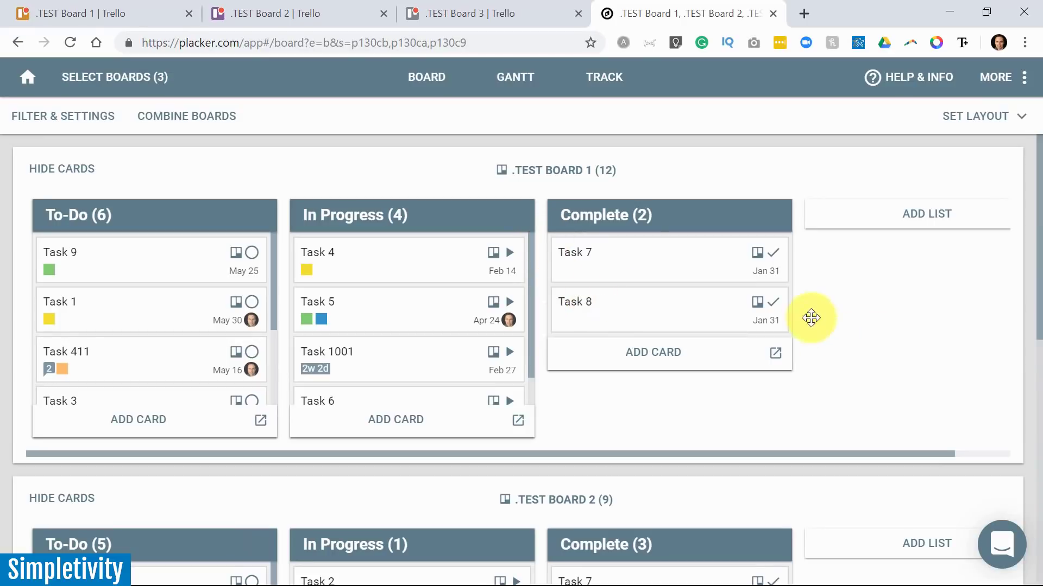
{"action": "scroll", "coordinate": [862, 331], "scroll_direction": "down", "scroll_amount": 2}
{"action": "scroll", "coordinate": [862, 331], "scroll_direction": "down", "scroll_amount": 9}
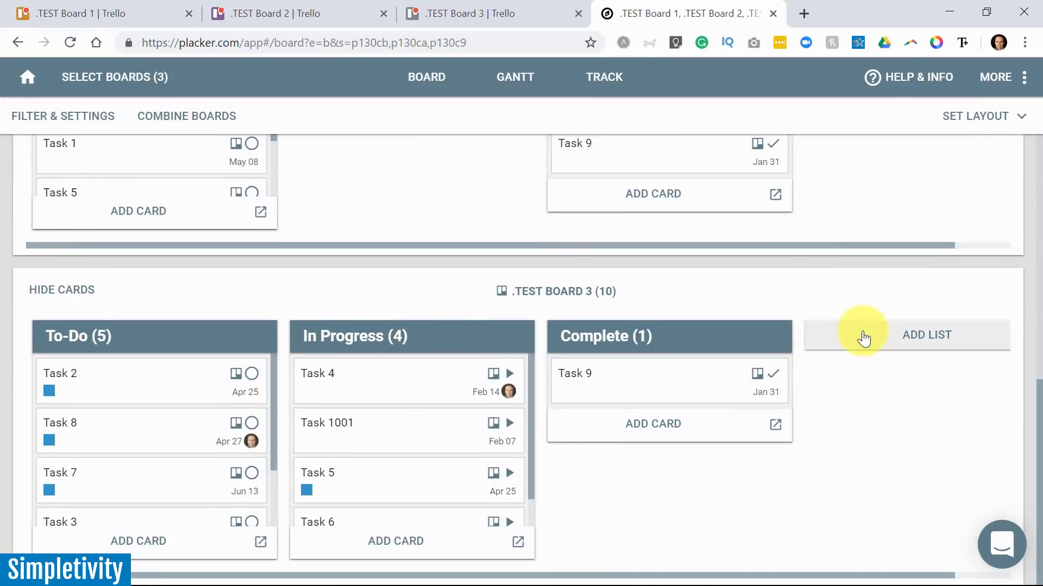
{"action": "scroll", "coordinate": [863, 336], "scroll_direction": "up", "scroll_amount": 10}
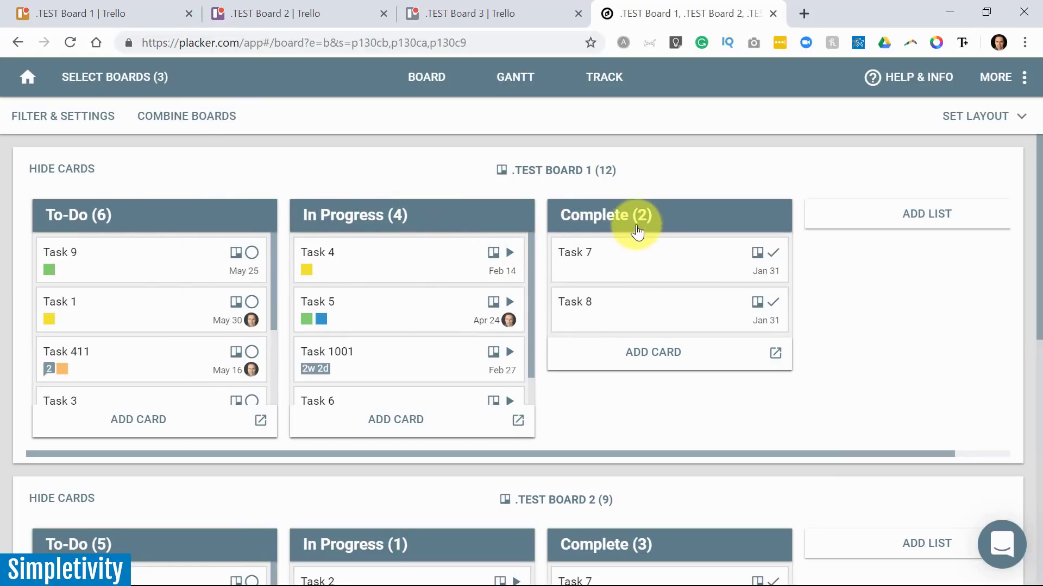
- Combine the boards into Combined Boards (31): To-Do 16, In Progress 9, Complete 6
{"action": "left_click", "coordinate": [182, 119]}
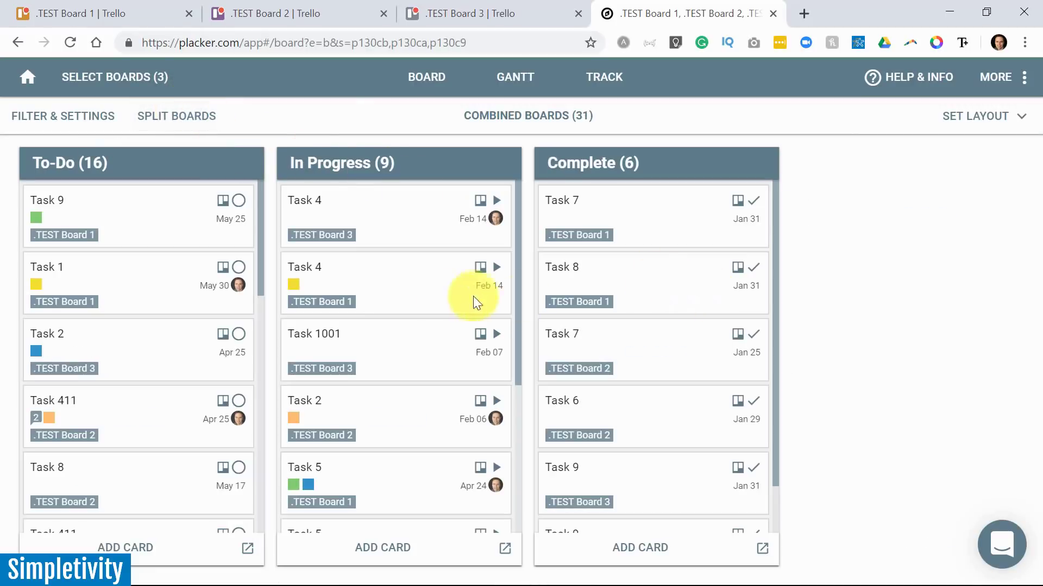
{"action": "scroll", "coordinate": [158, 280], "scroll_direction": "down", "scroll_amount": 5}
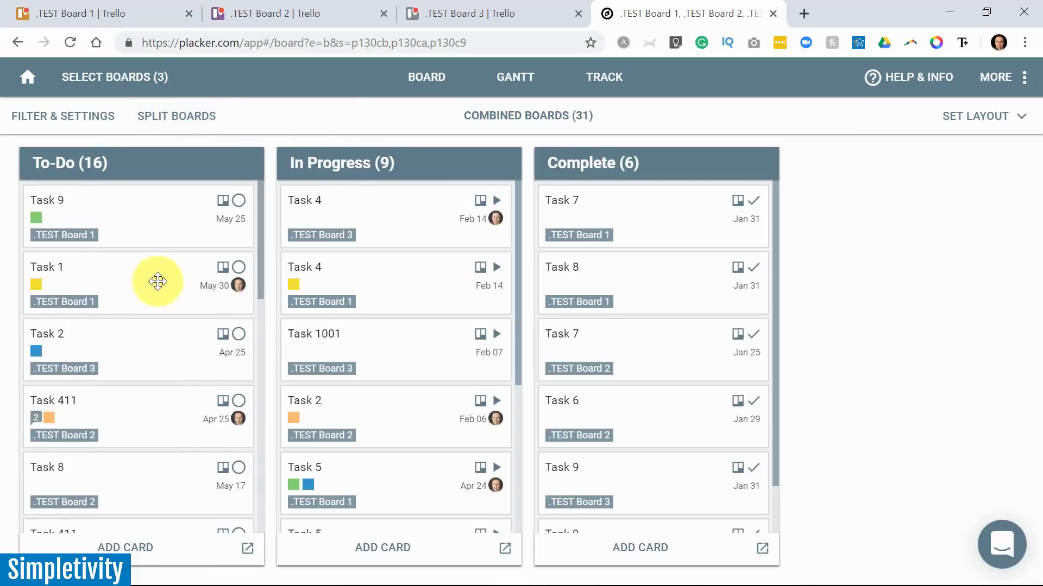
{"action": "scroll", "coordinate": [429, 294], "scroll_direction": "down", "scroll_amount": 3}
{"action": "scroll", "coordinate": [414, 284], "scroll_direction": "up", "scroll_amount": 3}
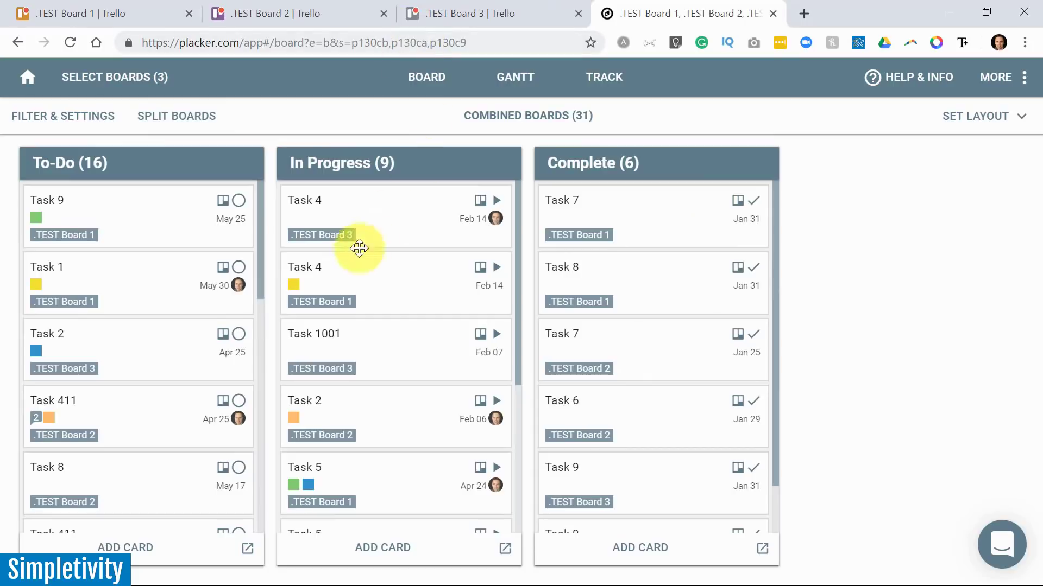
{"action": "scroll", "coordinate": [197, 314], "scroll_direction": "down", "scroll_amount": 5}
{"action": "scroll", "coordinate": [194, 314], "scroll_direction": "up", "scroll_amount": 5}
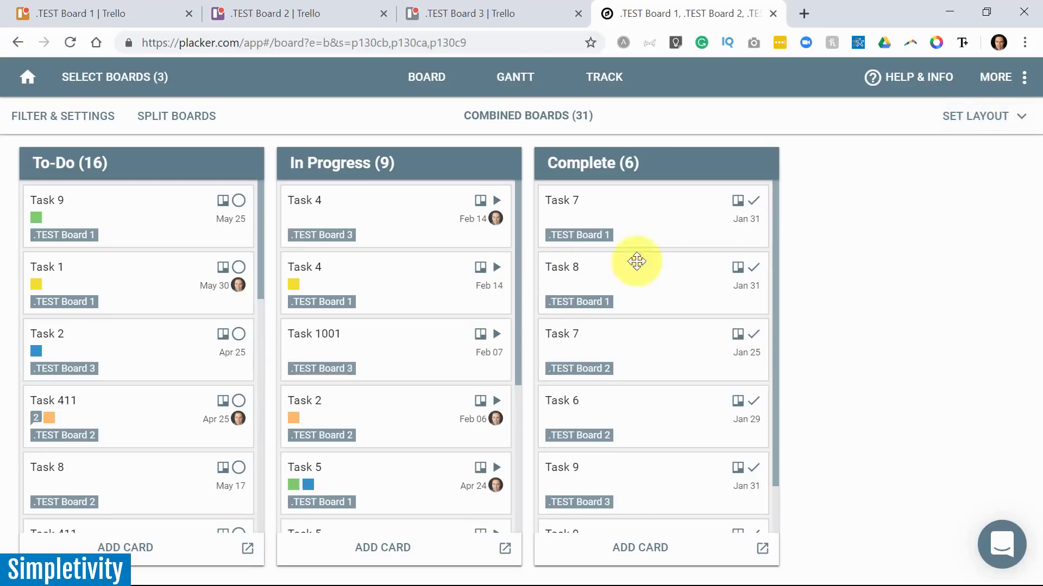
- Try the List board by Member layout, then settle on List board by Label
{"action": "left_click", "coordinate": [1005, 120]}
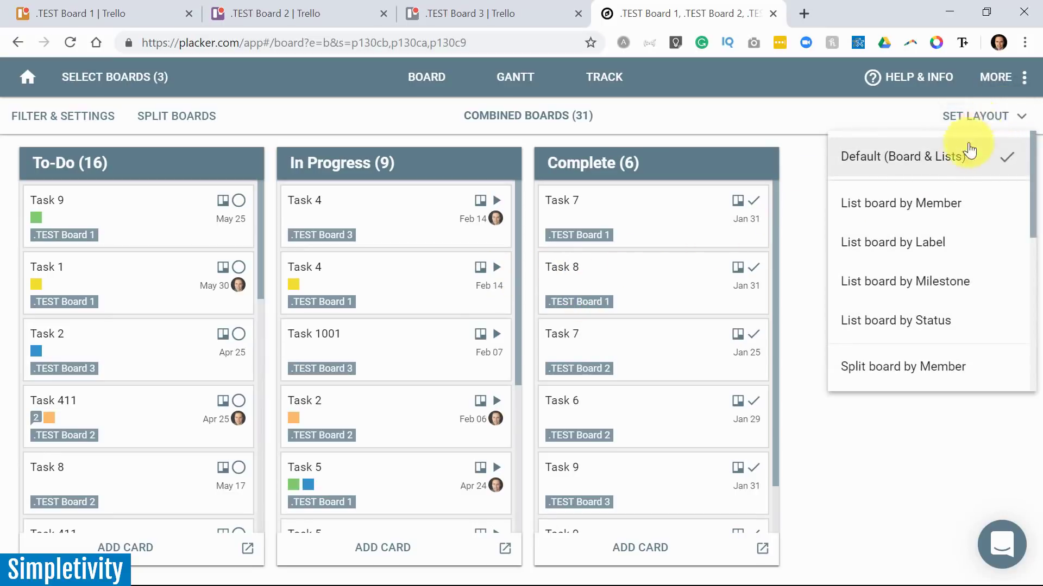
{"action": "left_click", "coordinate": [895, 209]}
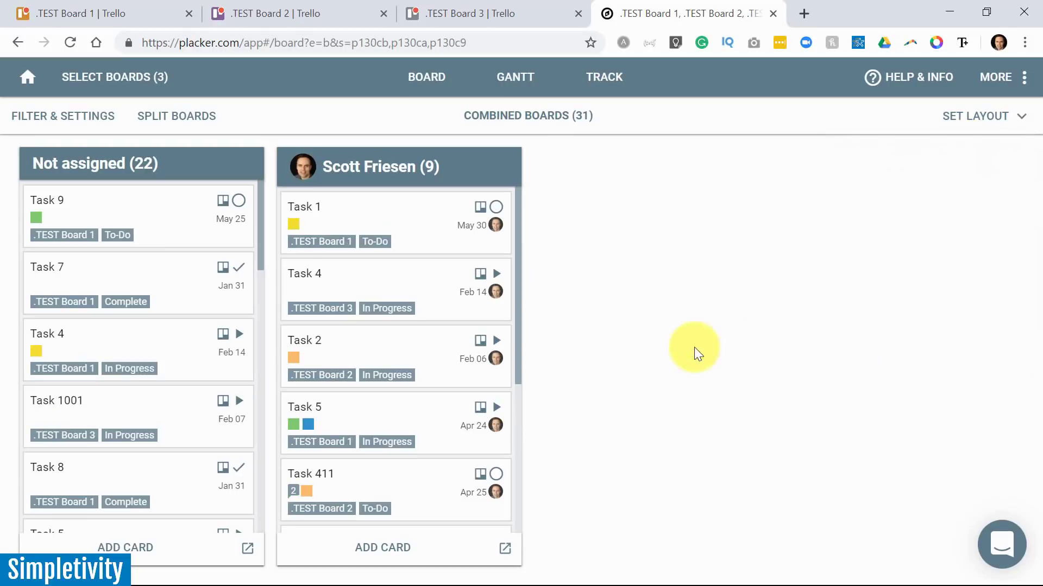
{"action": "scroll", "coordinate": [422, 274], "scroll_direction": "down", "scroll_amount": 2}
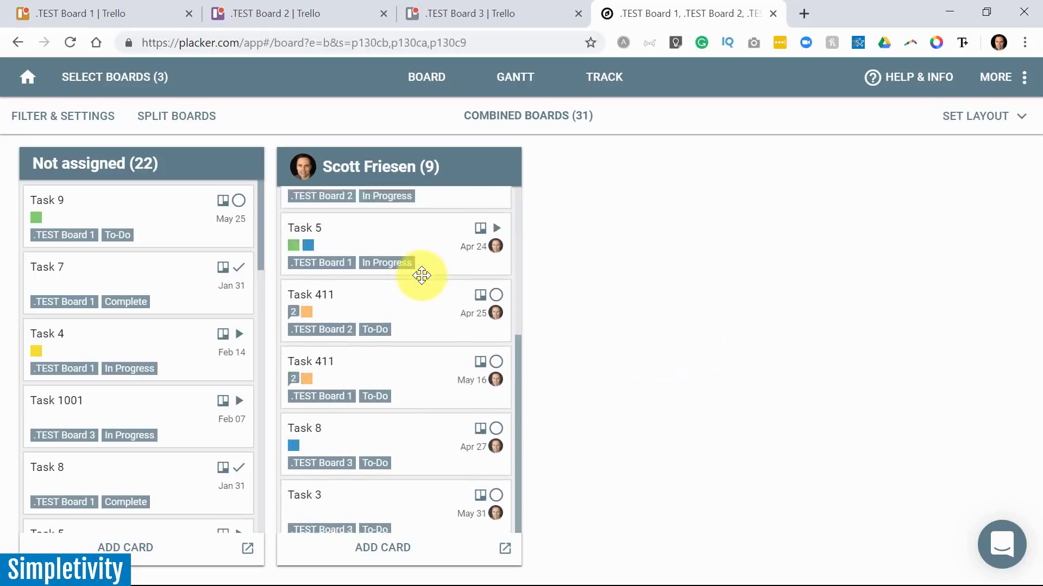
{"action": "scroll", "coordinate": [427, 281], "scroll_direction": "up", "scroll_amount": 2}
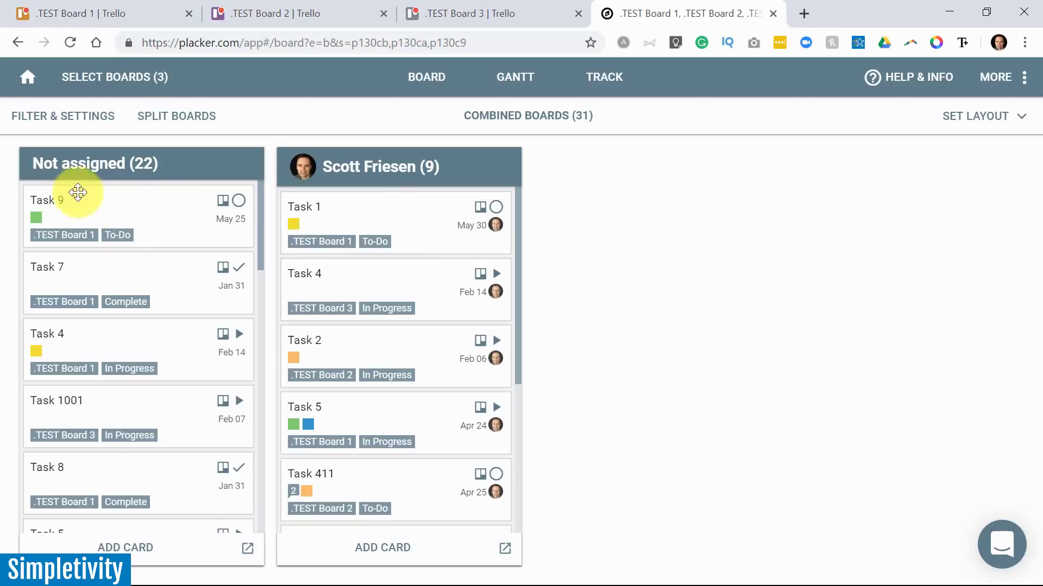
{"action": "left_click", "coordinate": [1005, 119]}
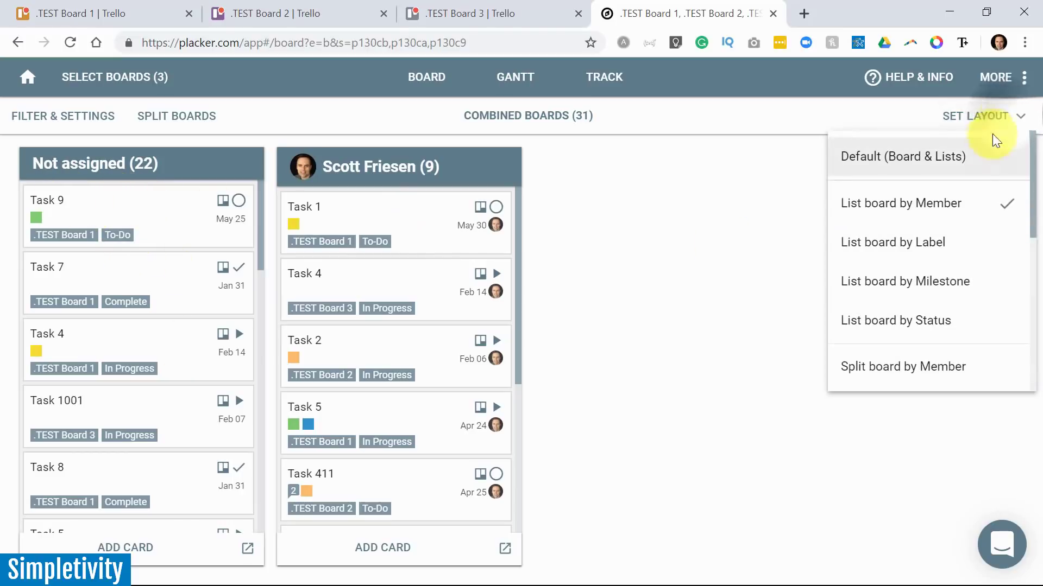
{"action": "left_click", "coordinate": [874, 243]}
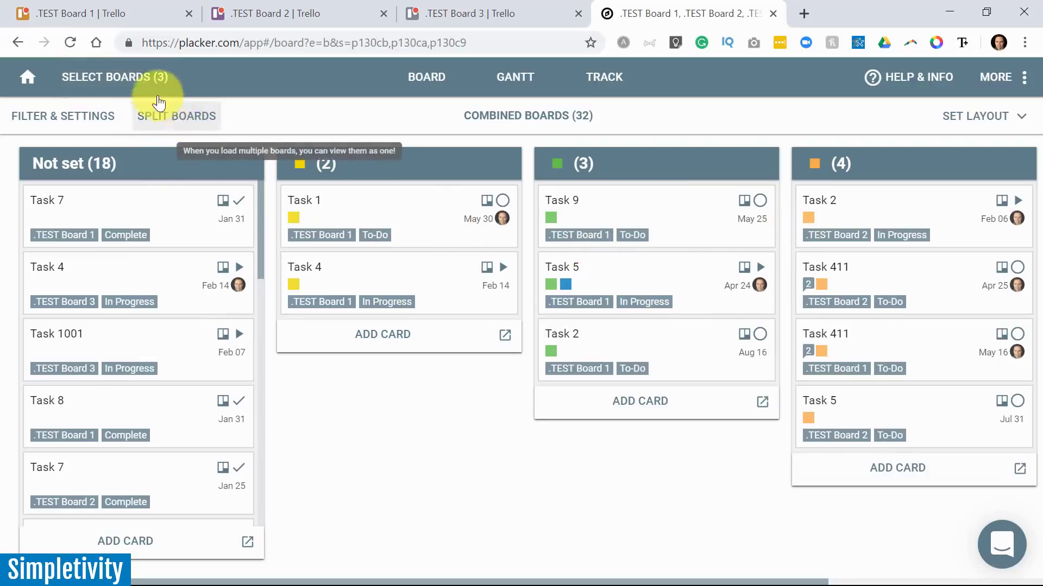
- Restore the Default (Board & Lists) layout, move the Task 4 card, and switch to Gantt
{"action": "left_click", "coordinate": [987, 122]}
{"action": "left_click", "coordinate": [880, 154]}
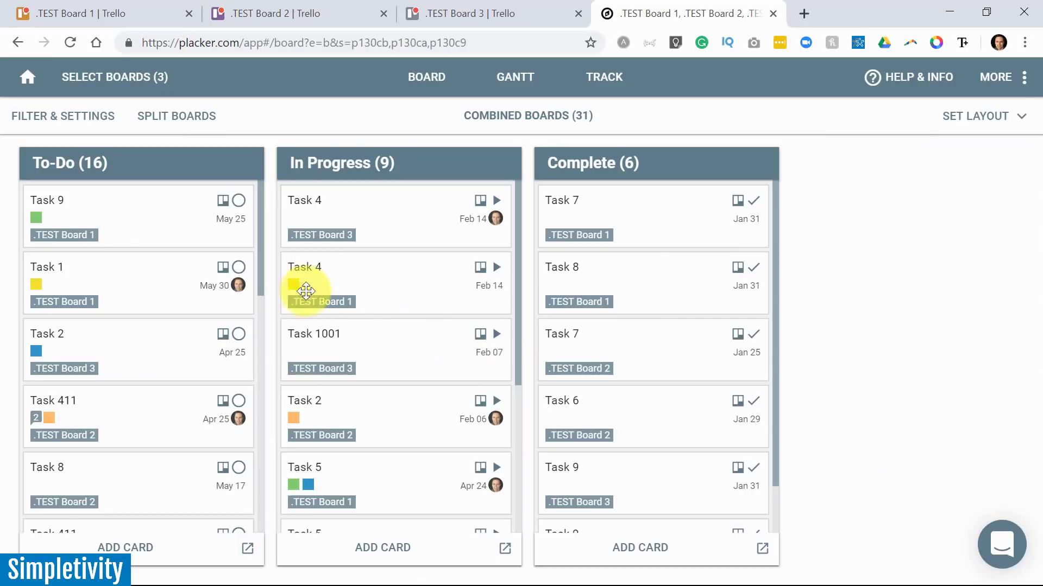
{"action": "left_click_drag", "start_coordinate": [305, 291], "coordinate": [373, 313]}
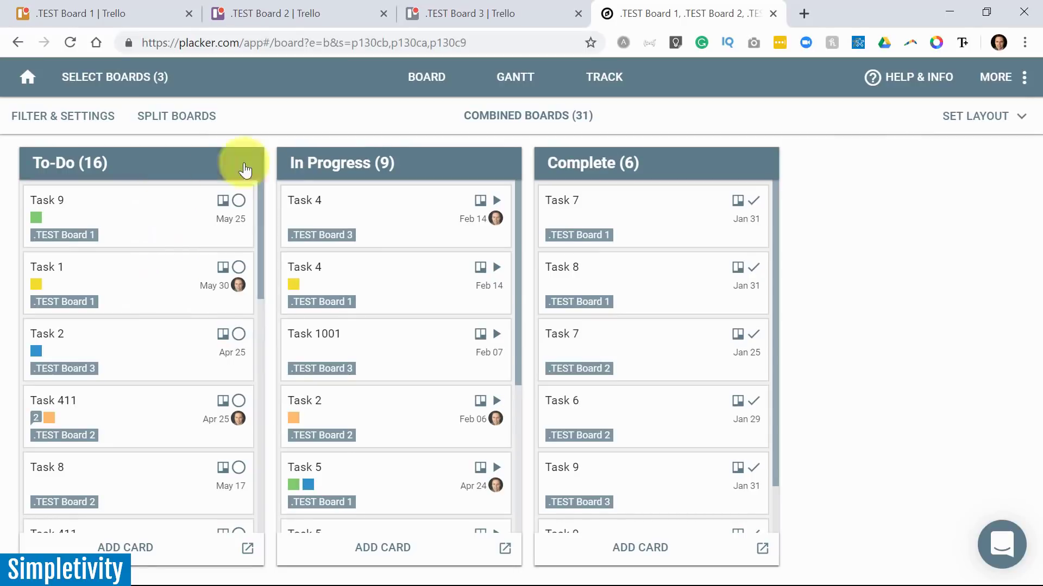
{"action": "left_click", "coordinate": [514, 81]}
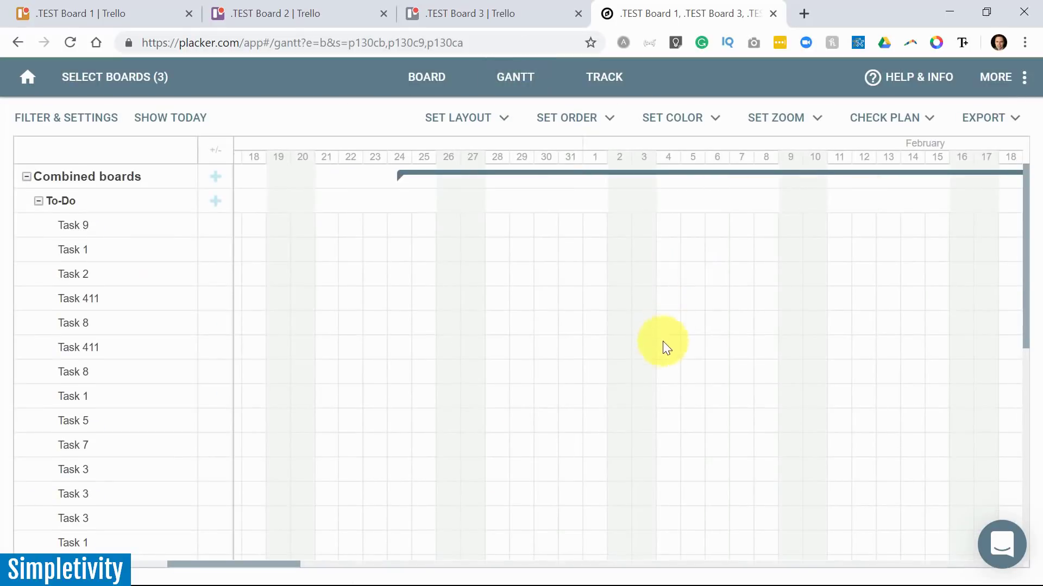
- Scroll the Gantt timeline down to the Complete tasks and select the Task 8 bar
{"action": "scroll", "coordinate": [666, 370], "scroll_direction": "down", "scroll_amount": 8}
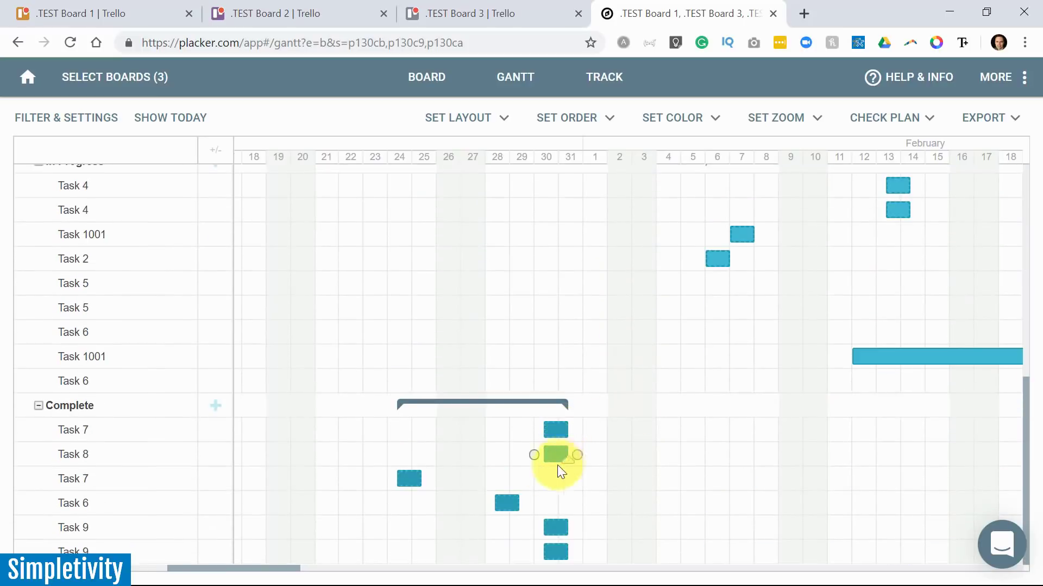
{"action": "mouse_move", "coordinate": [507, 503]}
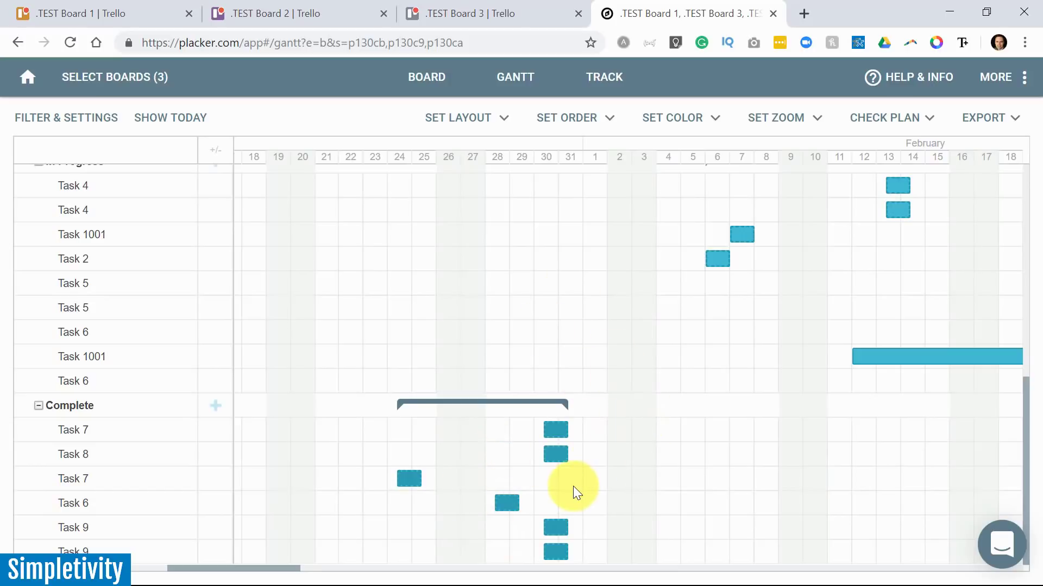
{"action": "left_click", "coordinate": [565, 452]}
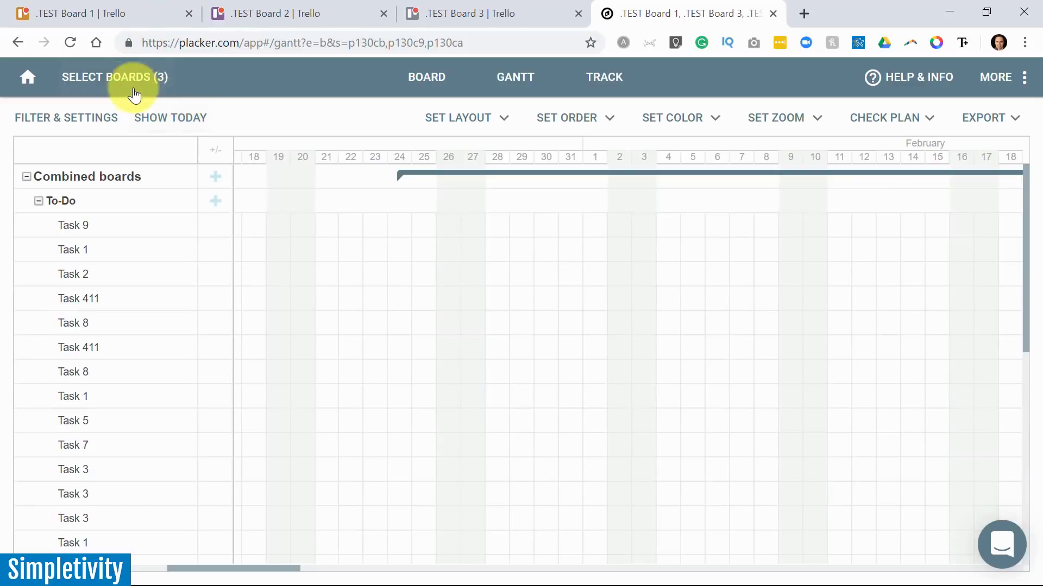
- Drop .TEST Boards 2 and 3 and reload Placker with only .TEST Board 1
{"action": "left_click", "coordinate": [111, 79]}
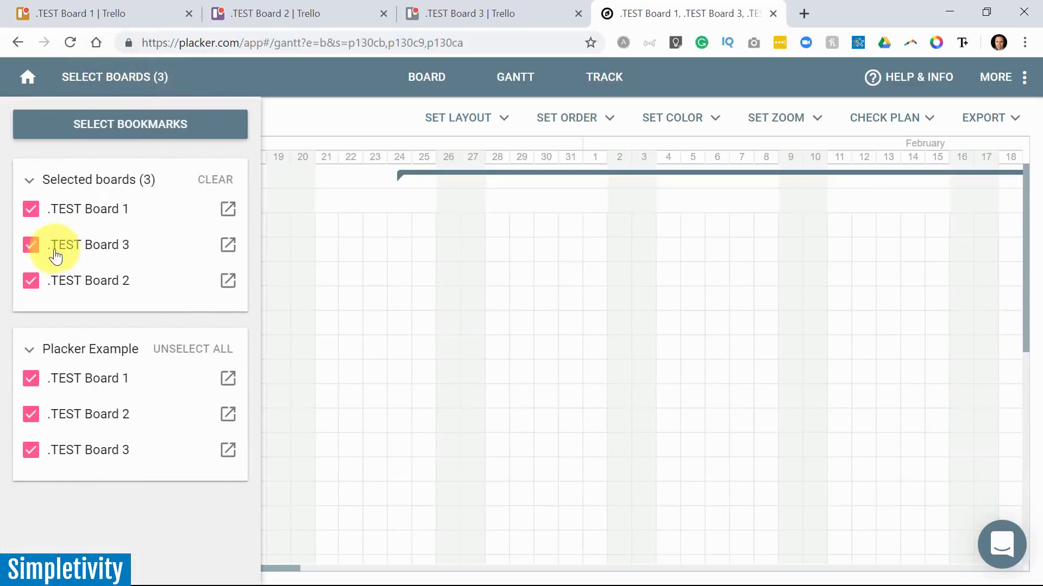
{"action": "left_click", "coordinate": [31, 247]}
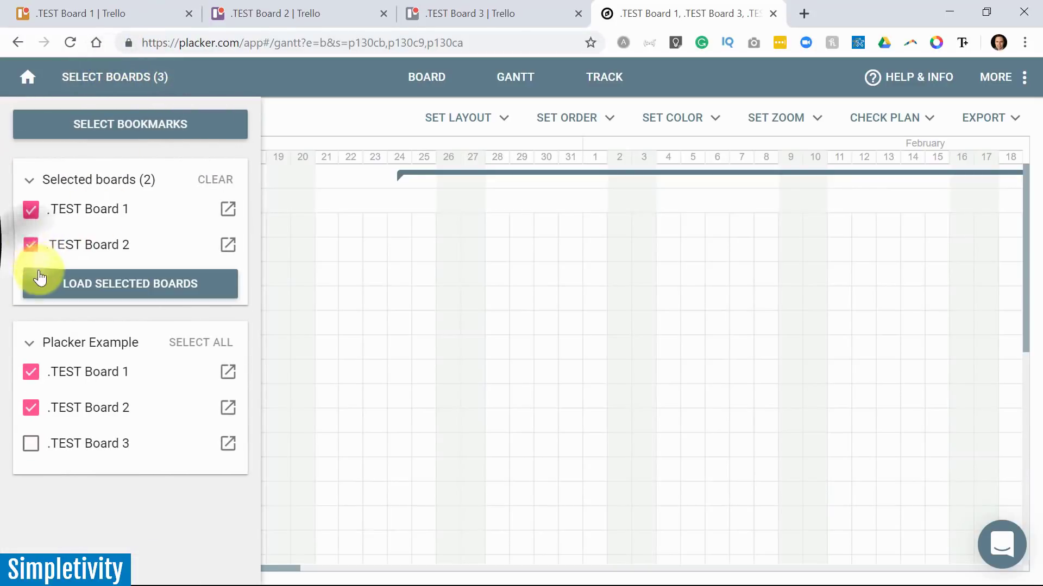
{"action": "left_click", "coordinate": [31, 246]}
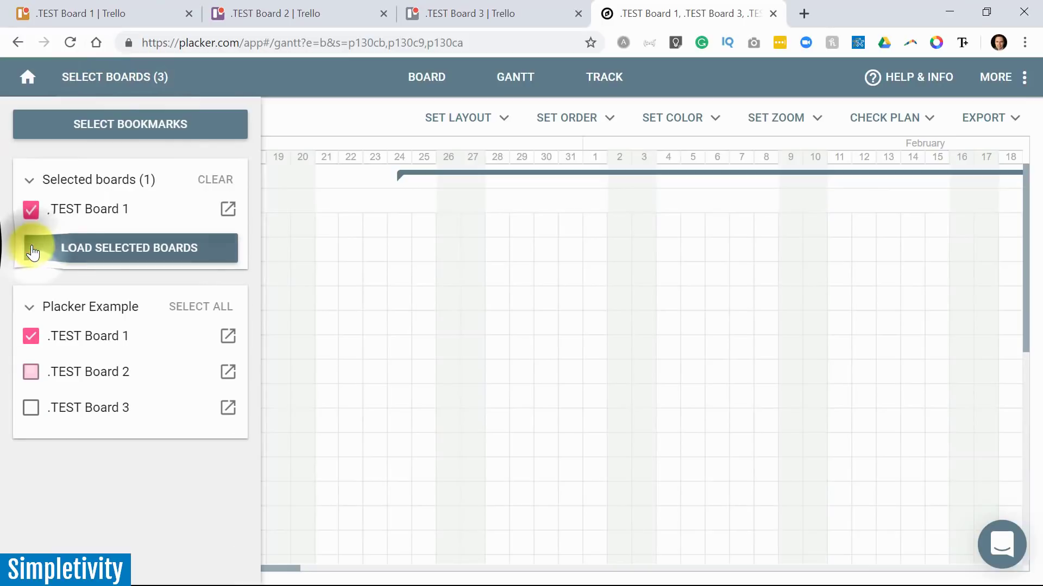
{"action": "left_click", "coordinate": [84, 252]}
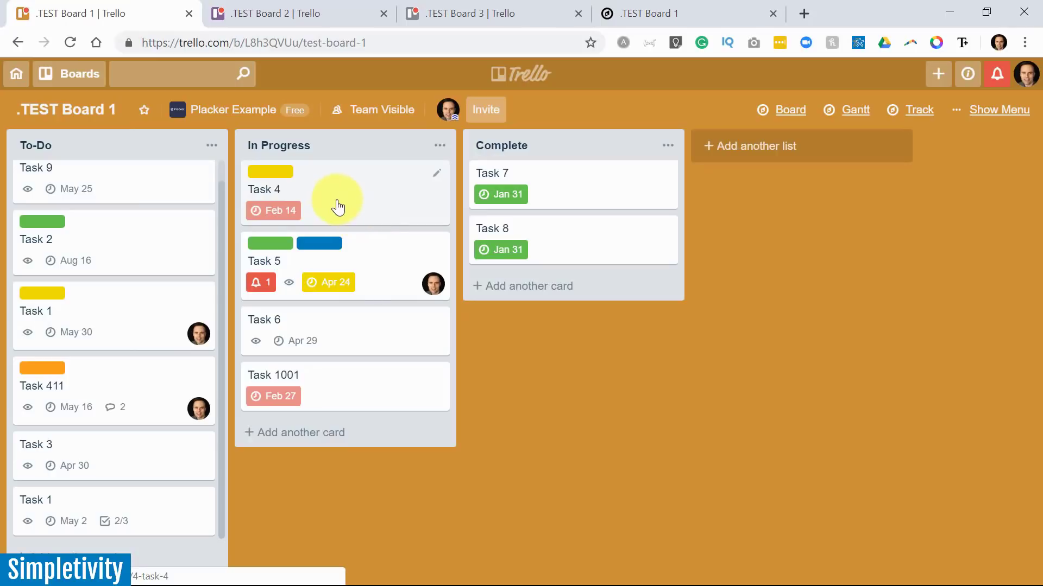
- Drag Task 4's Gantt bar to end on Feb 22 and confirm the due date in Trello
{"action": "left_click", "coordinate": [695, 14]}
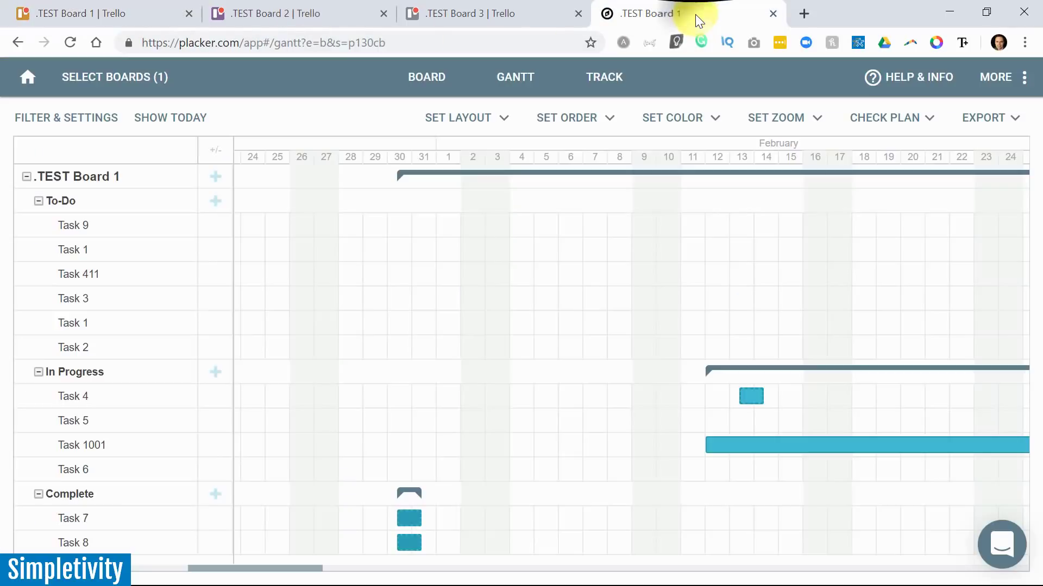
{"action": "left_click_drag", "start_coordinate": [750, 395], "coordinate": [959, 397]}
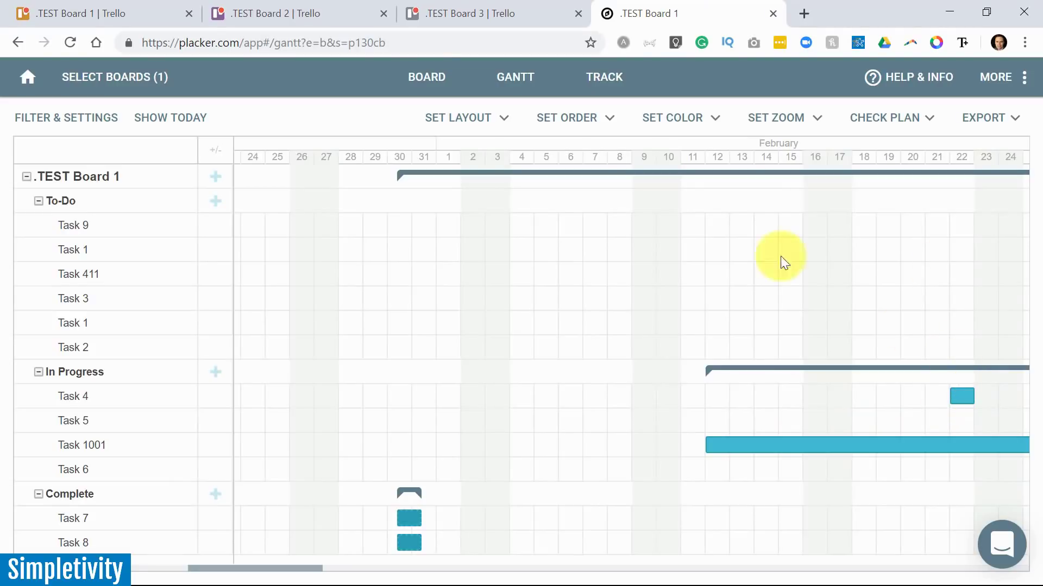
{"action": "left_click", "coordinate": [89, 11]}
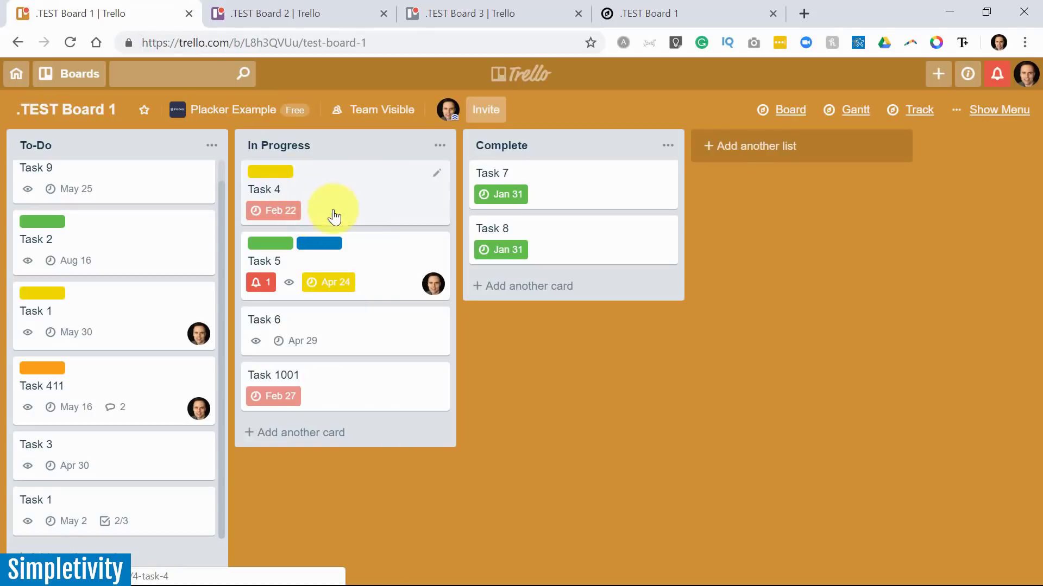
- Stretch Task 4's bar to start Feb 15, keeping the Feb 22 end, then recheck Trello
{"action": "left_click", "coordinate": [653, 8]}
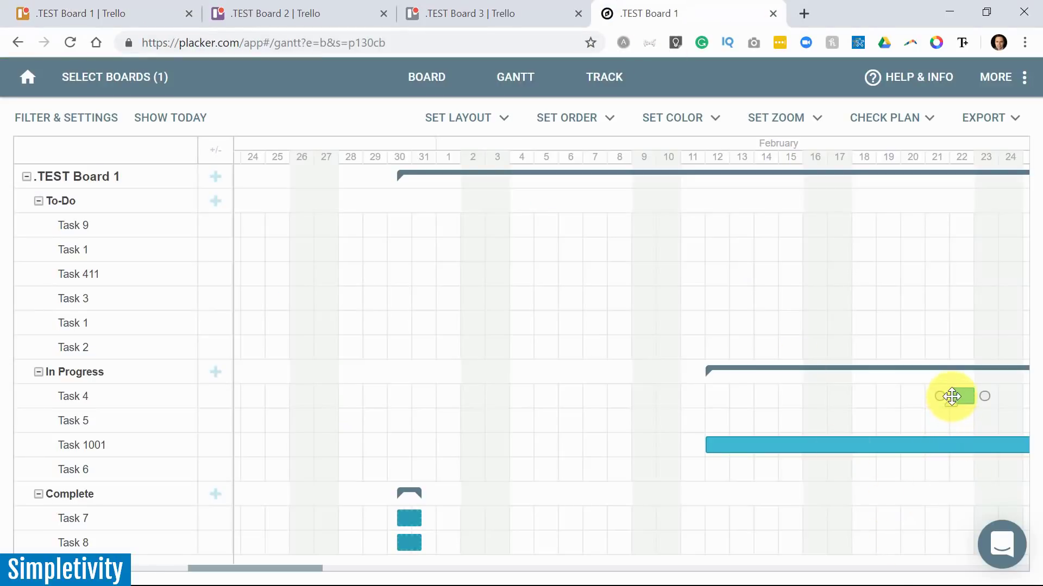
{"action": "left_click_drag", "start_coordinate": [950, 396], "coordinate": [902, 408]}
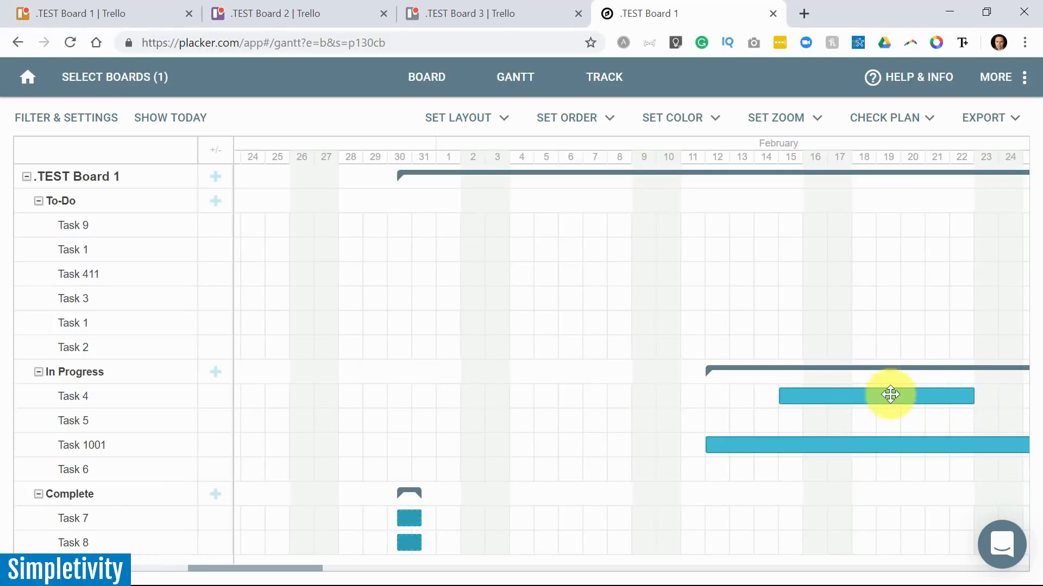
{"action": "left_click", "coordinate": [109, 11]}
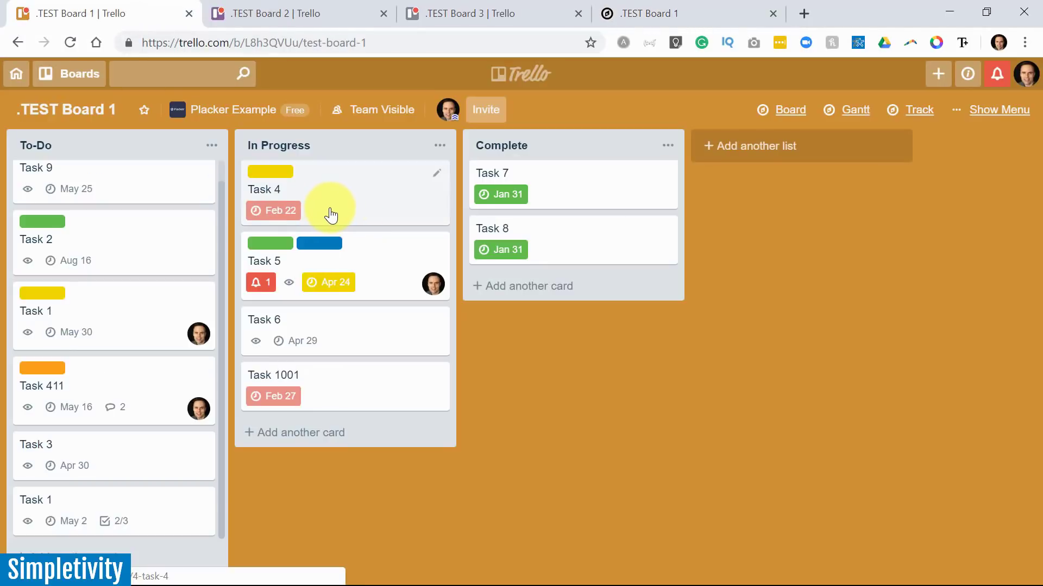
- Open the Task 4 card to review its Start Date and Duration
{"action": "left_click", "coordinate": [336, 203]}
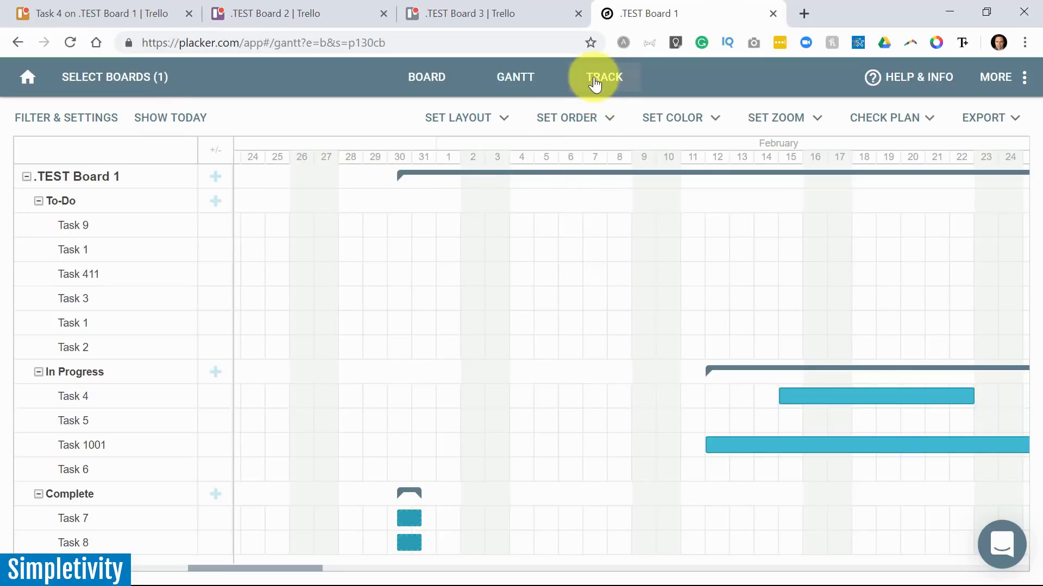
- Open the Trackers page and scroll through .TEST Board 1's member, end-date, status and label charts
{"action": "left_click", "coordinate": [611, 86]}
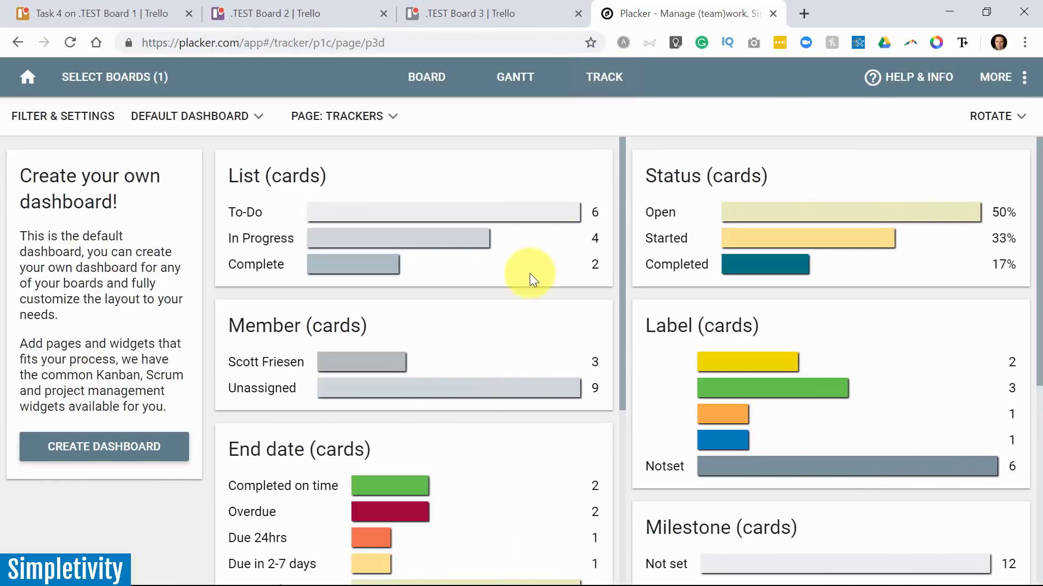
{"action": "scroll", "coordinate": [520, 280], "scroll_direction": "down", "scroll_amount": 5}
{"action": "scroll", "coordinate": [843, 270], "scroll_direction": "down", "scroll_amount": 6}
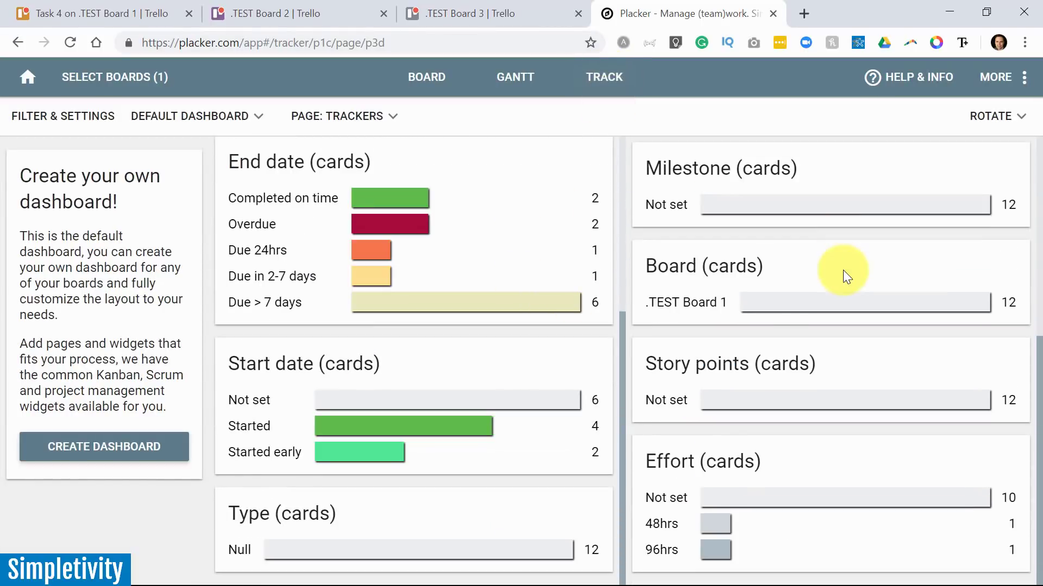
{"action": "scroll", "coordinate": [843, 271], "scroll_direction": "up", "scroll_amount": 6}
{"action": "scroll", "coordinate": [465, 311], "scroll_direction": "up", "scroll_amount": 5}
{"action": "scroll", "coordinate": [465, 310], "scroll_direction": "down", "scroll_amount": 3}
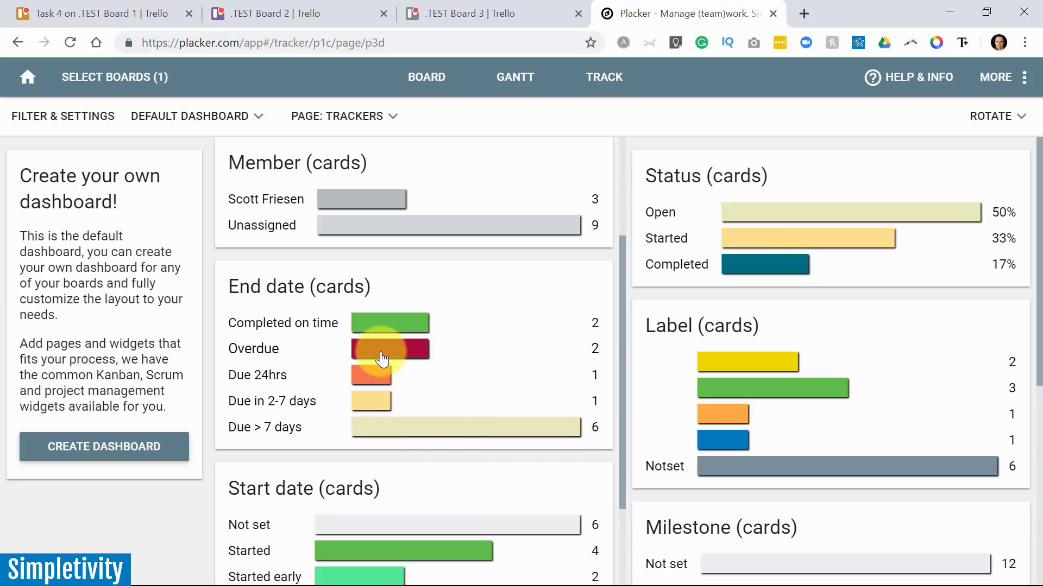
{"action": "left_click", "coordinate": [383, 355]}
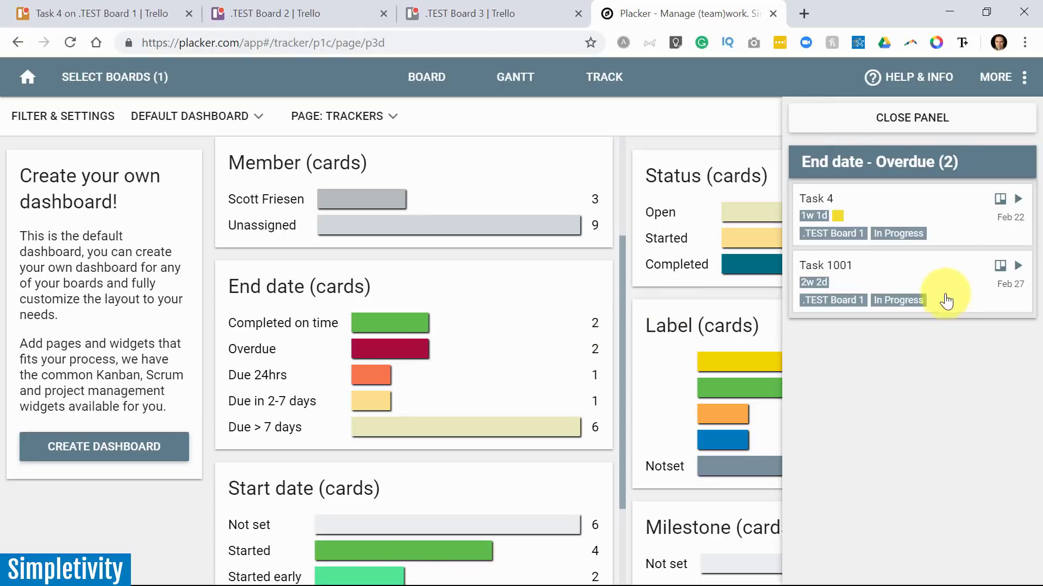
{"action": "left_click", "coordinate": [898, 207]}
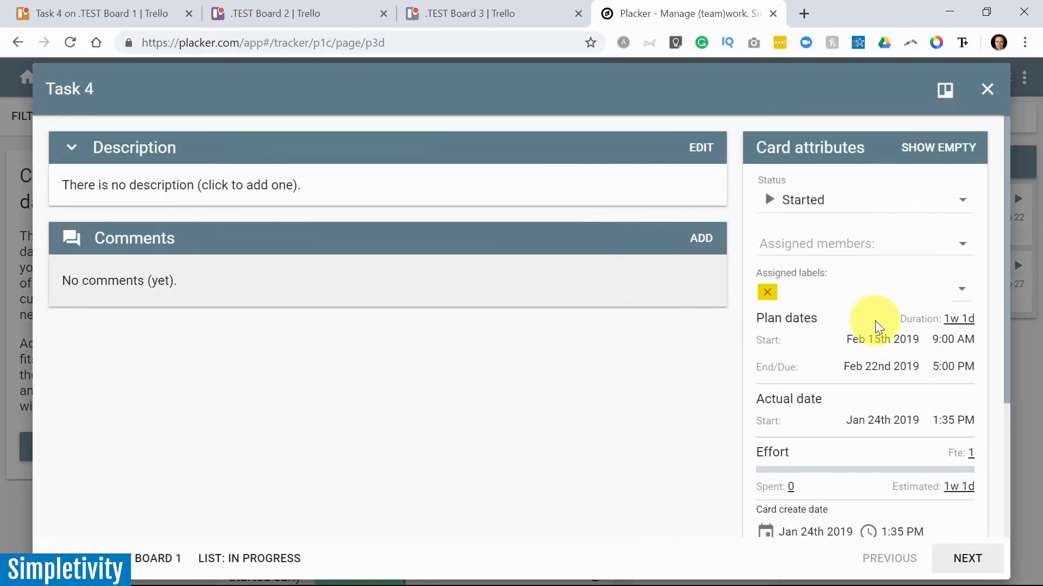
{"action": "scroll", "coordinate": [874, 334], "scroll_direction": "down", "scroll_amount": 3}
{"action": "scroll", "coordinate": [890, 367], "scroll_direction": "up", "scroll_amount": 3}
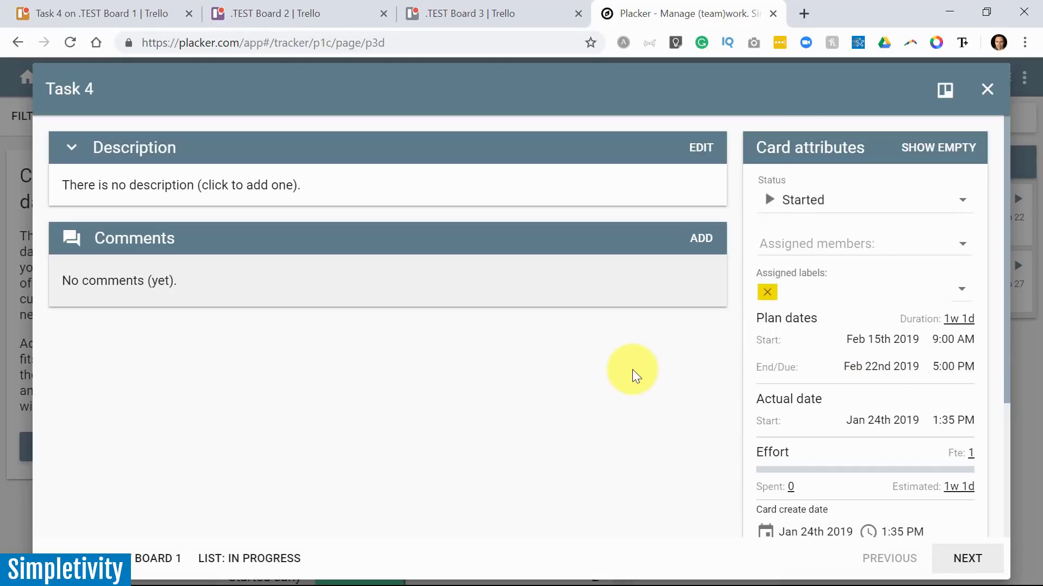
{"action": "left_click", "coordinate": [102, 14]}
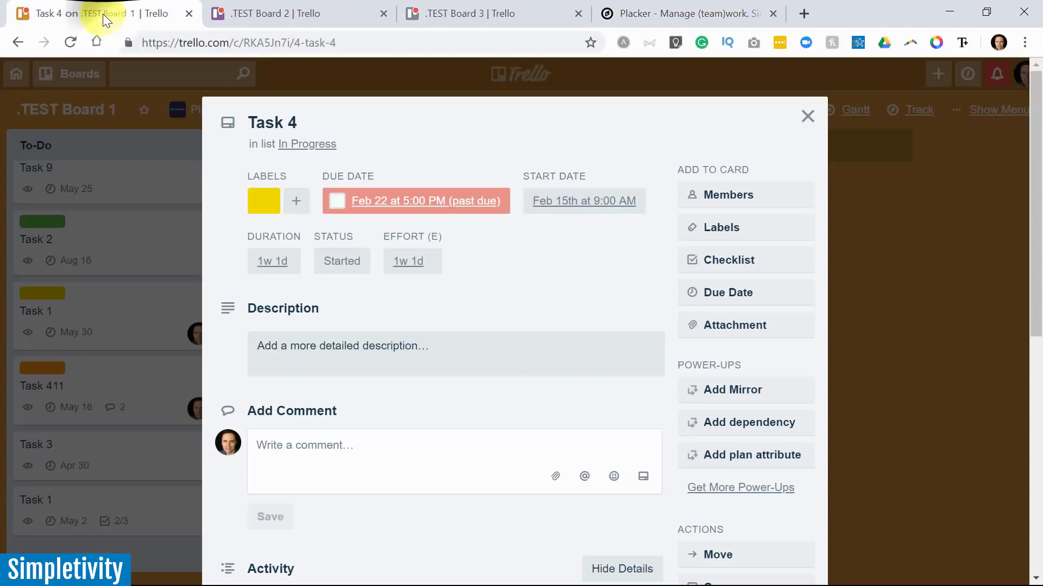
{"action": "left_click", "coordinate": [661, 14]}
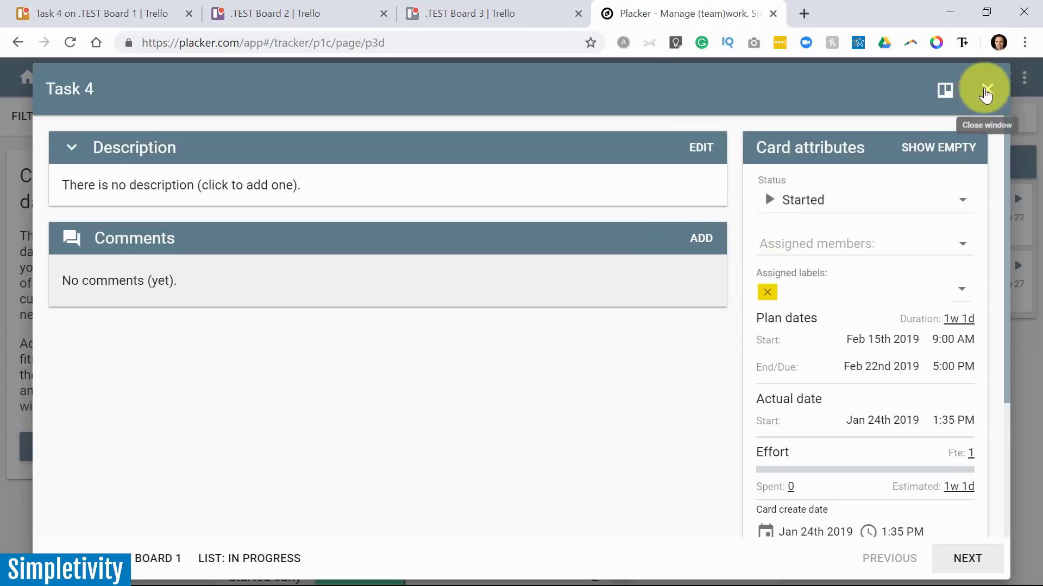
{"action": "left_click", "coordinate": [987, 89]}
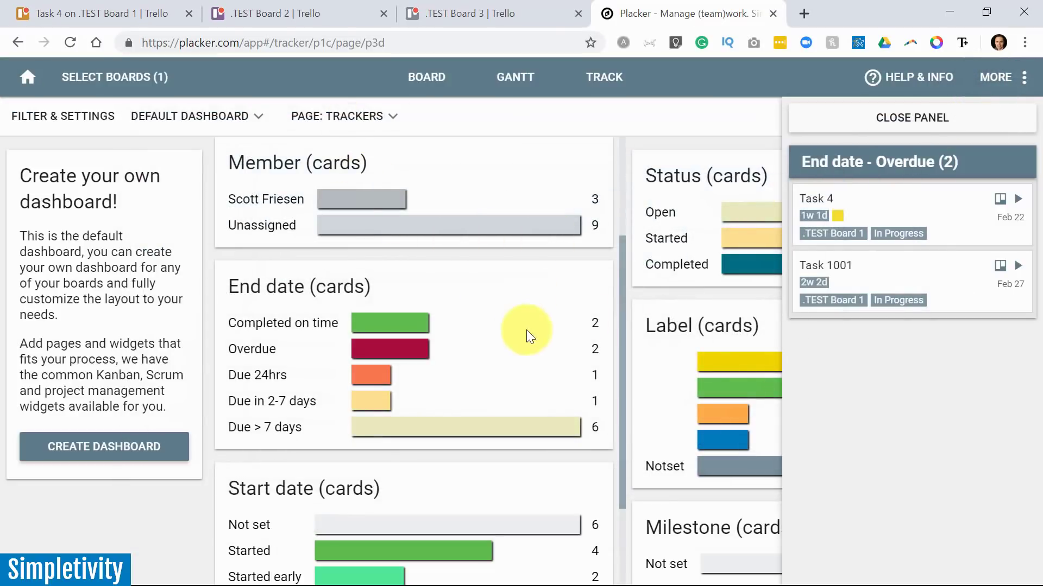
{"action": "left_click", "coordinate": [927, 114]}
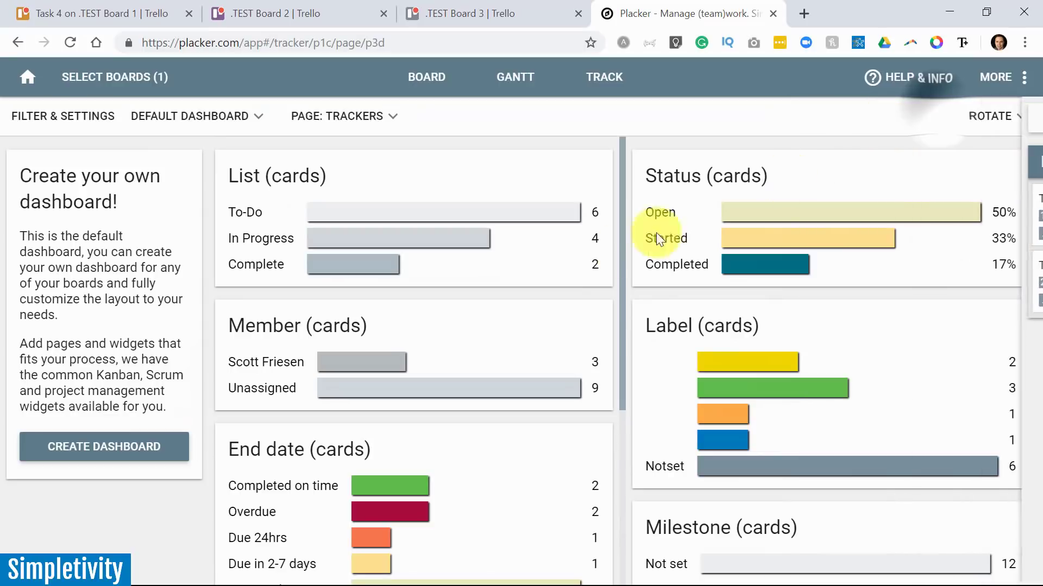
{"action": "left_click", "coordinate": [399, 118]}
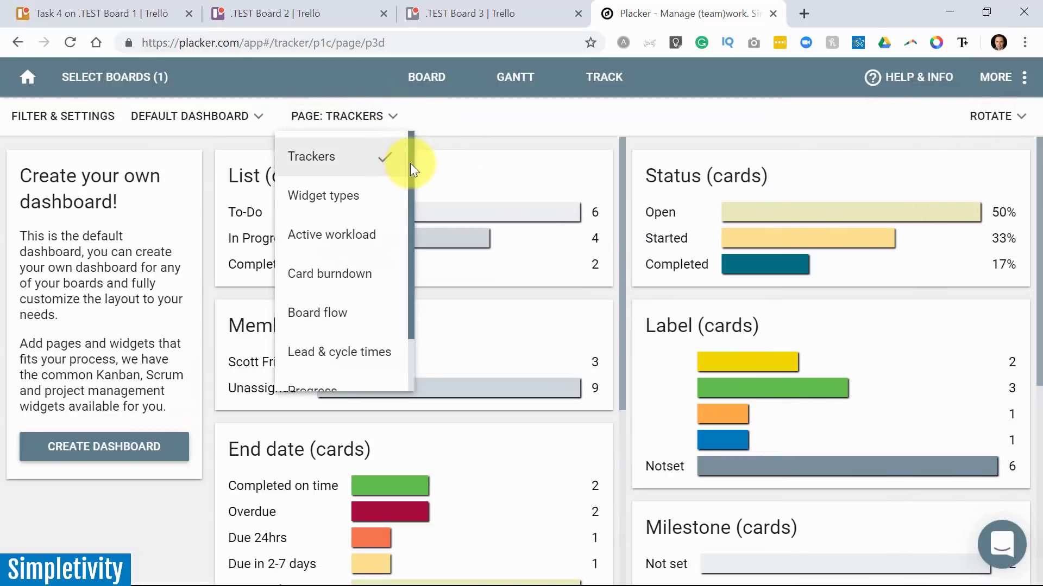
{"action": "scroll", "coordinate": [412, 170], "scroll_direction": "down", "scroll_amount": 1}
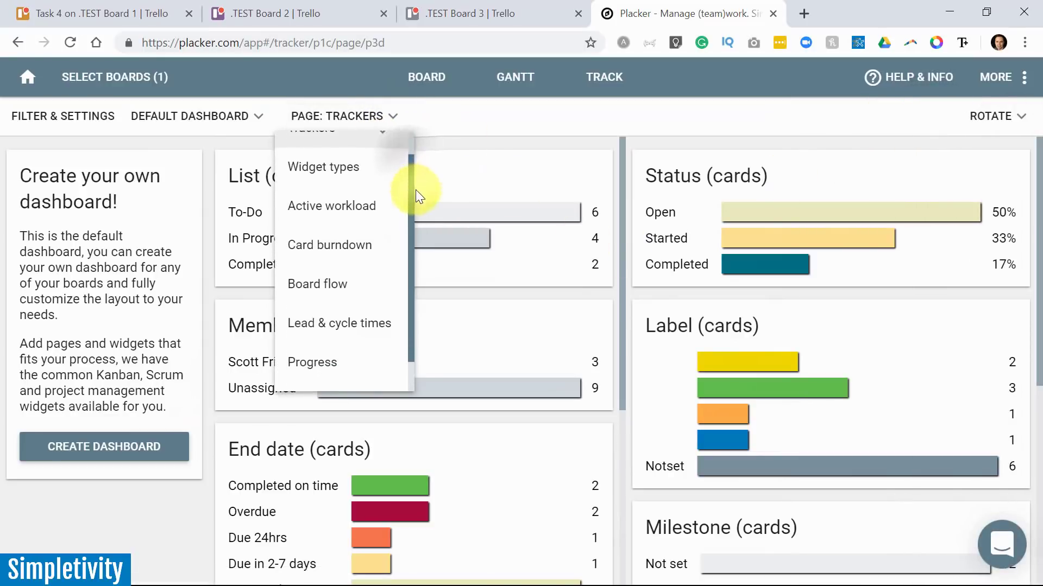
{"action": "left_click", "coordinate": [345, 241]}
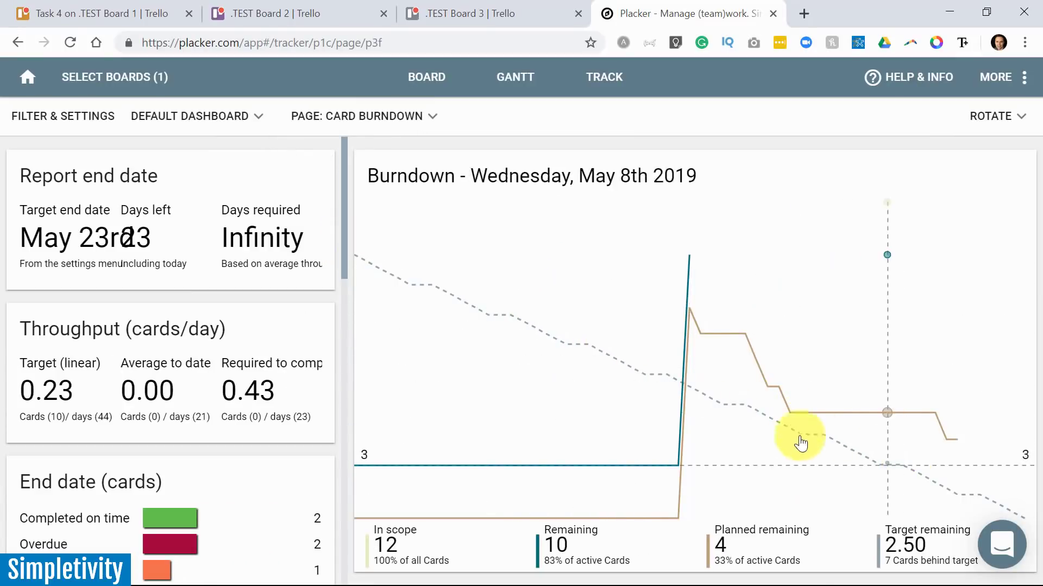
{"action": "scroll", "coordinate": [182, 321], "scroll_direction": "down", "scroll_amount": 8}
{"action": "scroll", "coordinate": [170, 244], "scroll_direction": "up", "scroll_amount": 8}
{"action": "scroll", "coordinate": [163, 244], "scroll_direction": "down", "scroll_amount": 10}
{"action": "scroll", "coordinate": [324, 340], "scroll_direction": "down", "scroll_amount": 5}
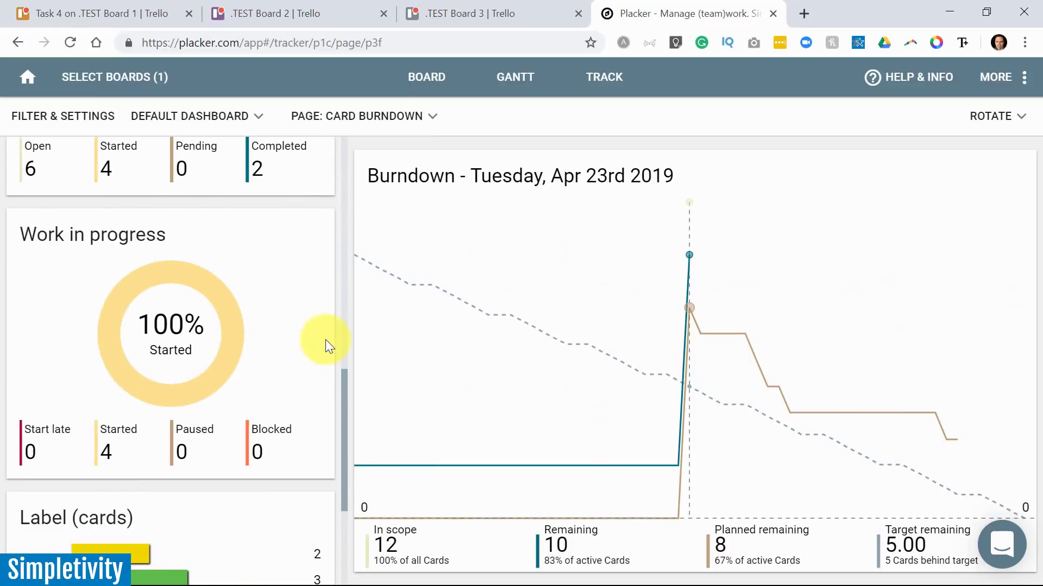
{"action": "scroll", "coordinate": [325, 340], "scroll_direction": "up", "scroll_amount": 5}
{"action": "scroll", "coordinate": [325, 340], "scroll_direction": "up", "scroll_amount": 10}
{"action": "left_click", "coordinate": [409, 116]}
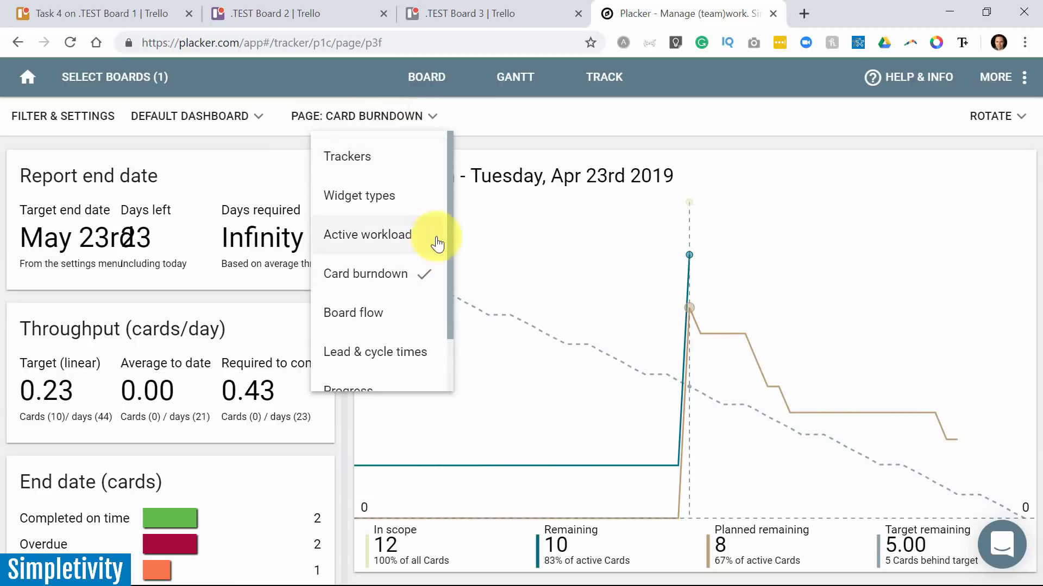
{"action": "left_click_drag", "start_coordinate": [449, 230], "coordinate": [435, 210]}
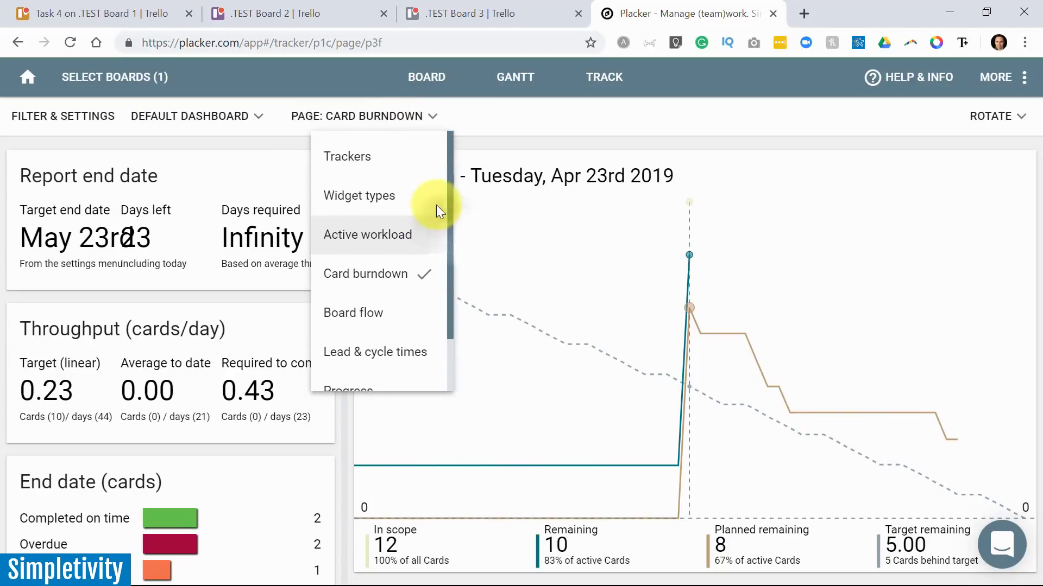
{"action": "left_click", "coordinate": [361, 162]}
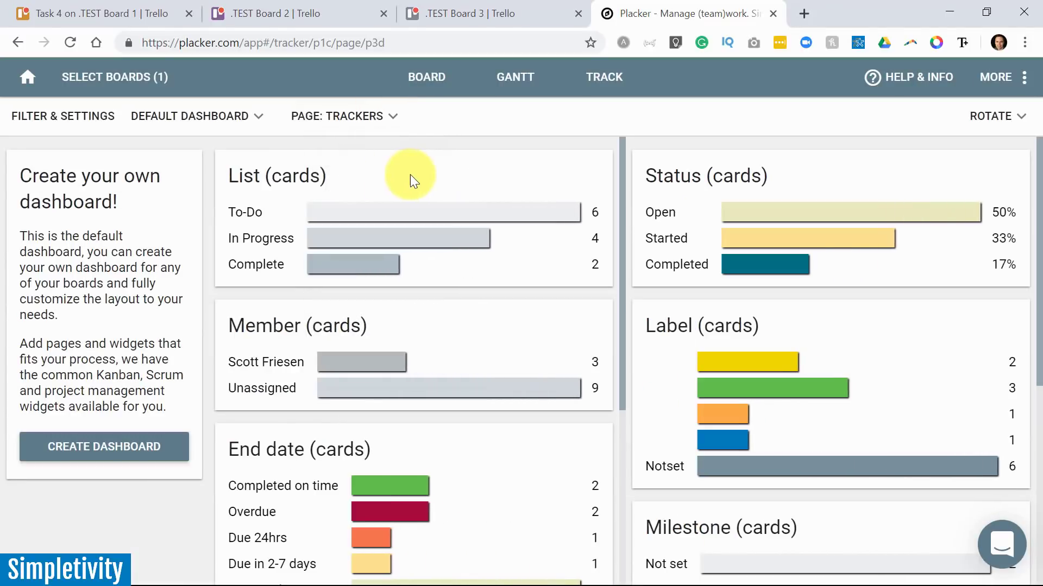
- Retitle the Task 4 card on .TEST Board 1 to 'Task 423' and close it
{"action": "left_click", "coordinate": [110, 11]}
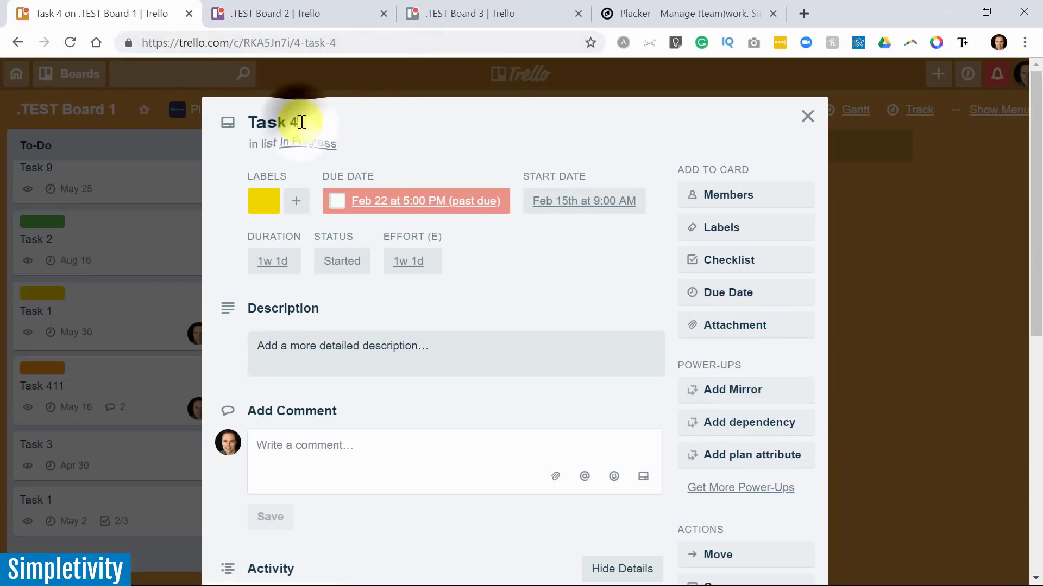
{"action": "left_click", "coordinate": [328, 121]}
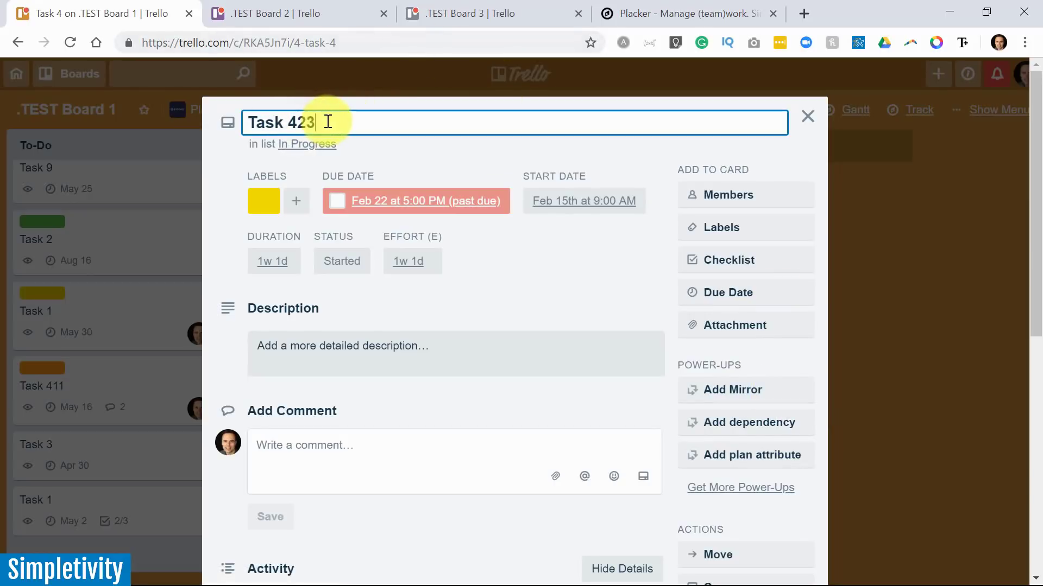
{"action": "key", "text": "Return"}
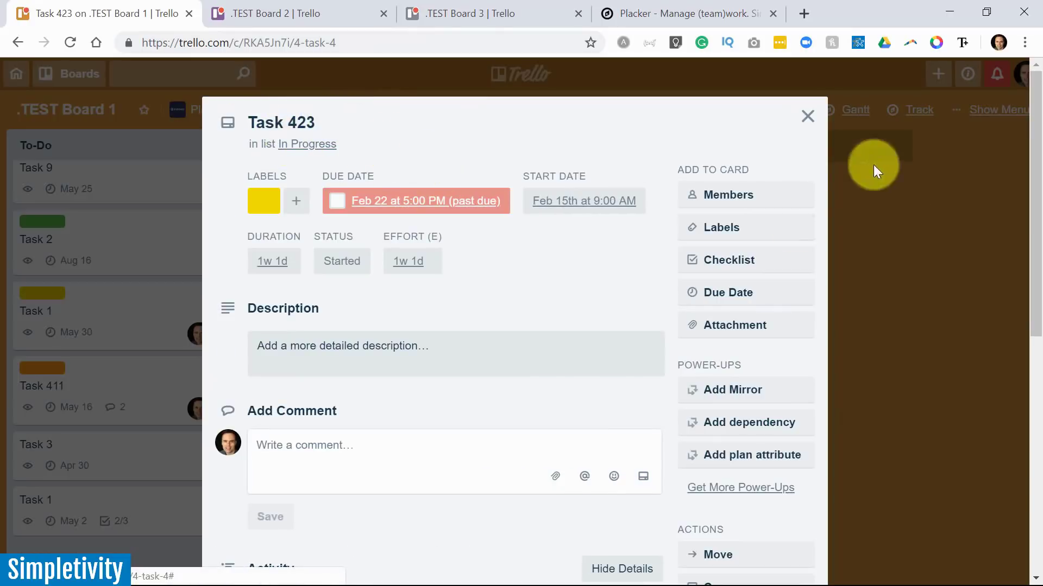
{"action": "left_click", "coordinate": [808, 116]}
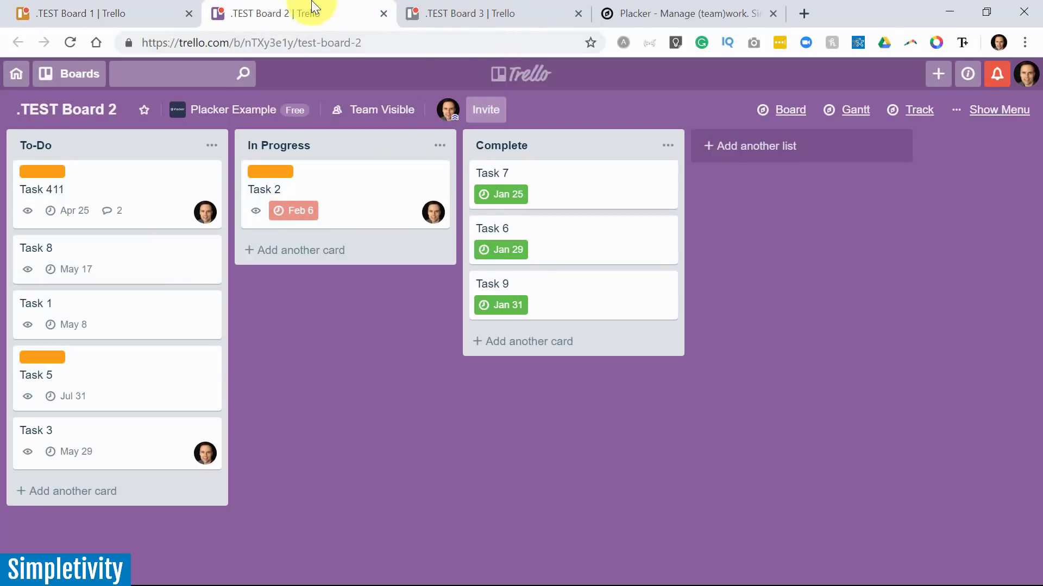
- Glance at .TEST Board 3, then reopen Task 423 on .TEST Board 1
{"action": "left_click", "coordinate": [501, 14]}
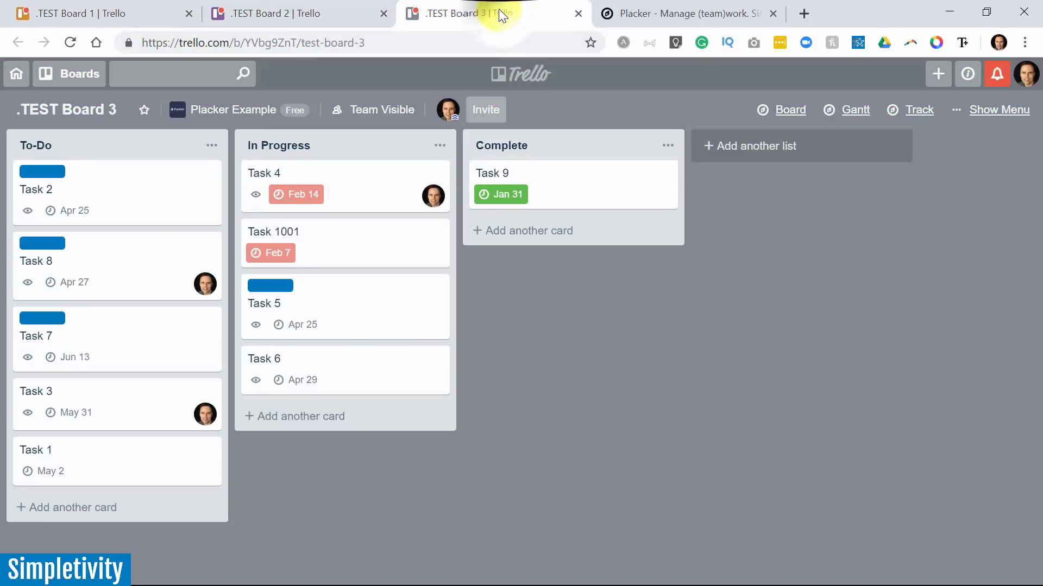
{"action": "left_click", "coordinate": [129, 9]}
{"action": "left_click", "coordinate": [341, 196]}
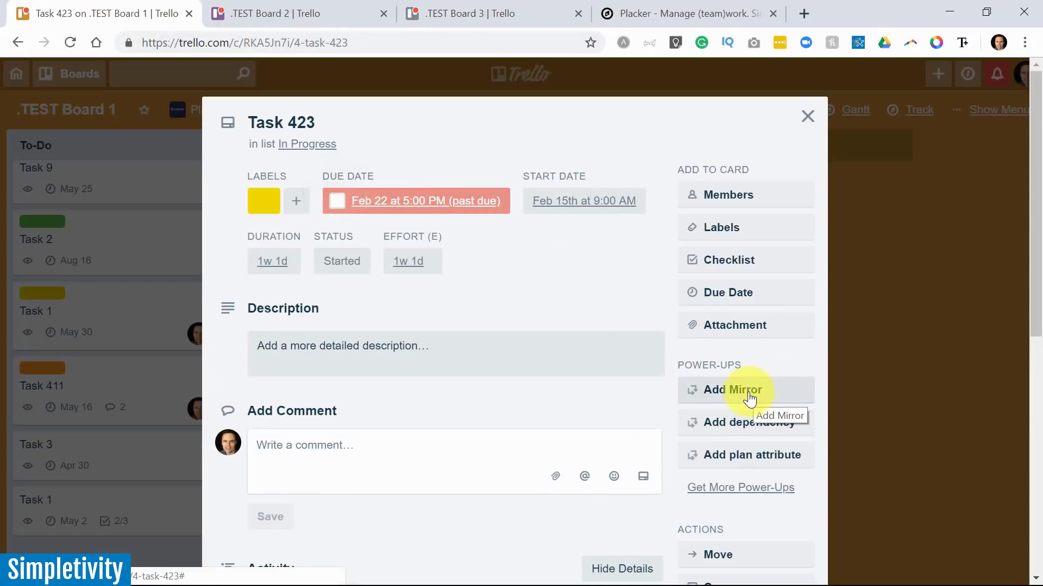
- Create a mirror of Task 423 in the In Progress list of .TEST Board 2
{"action": "left_click", "coordinate": [753, 400]}
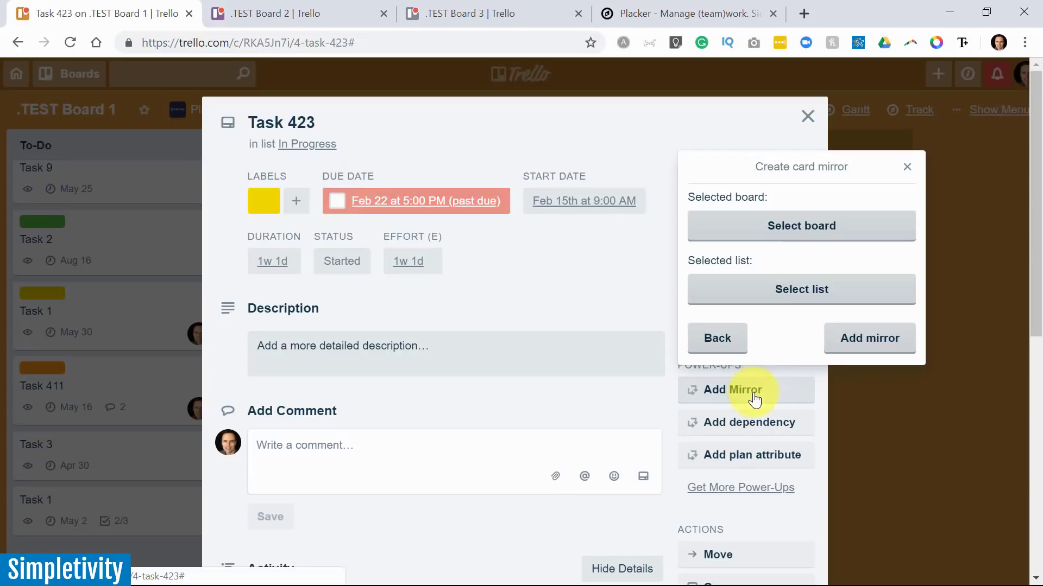
{"action": "left_click", "coordinate": [813, 226]}
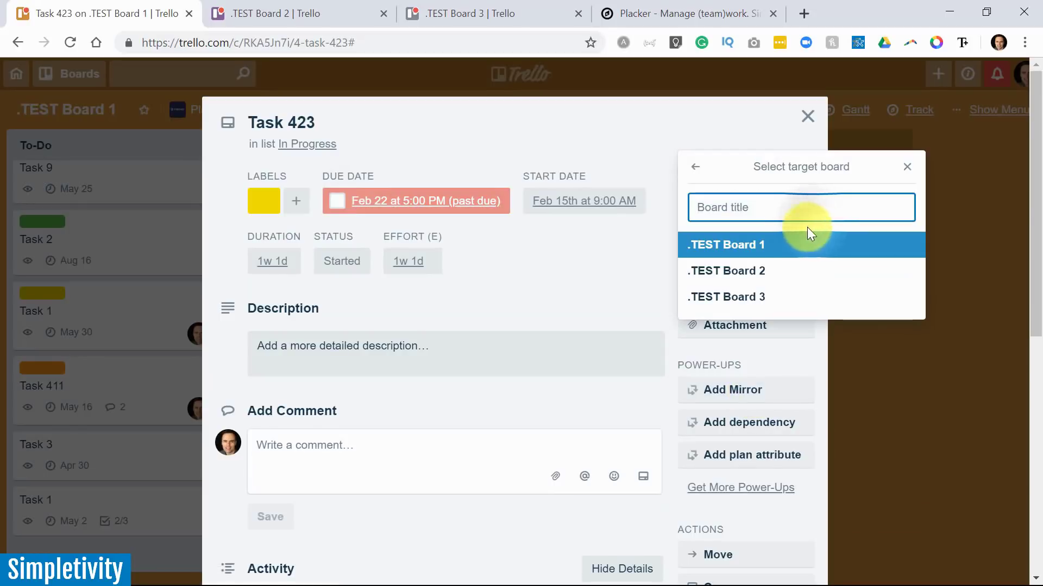
{"action": "left_click", "coordinate": [788, 272]}
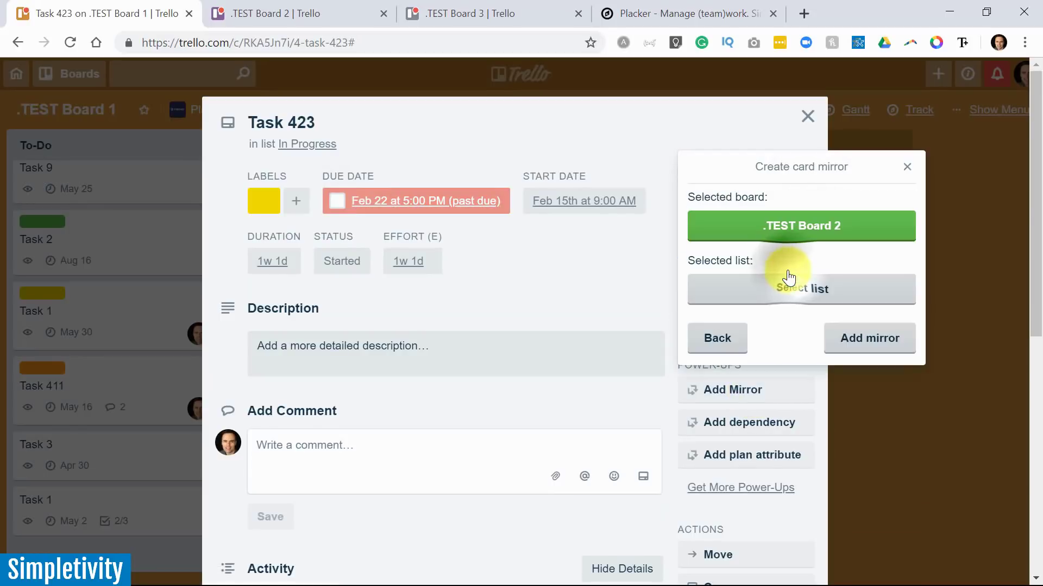
{"action": "left_click", "coordinate": [801, 291]}
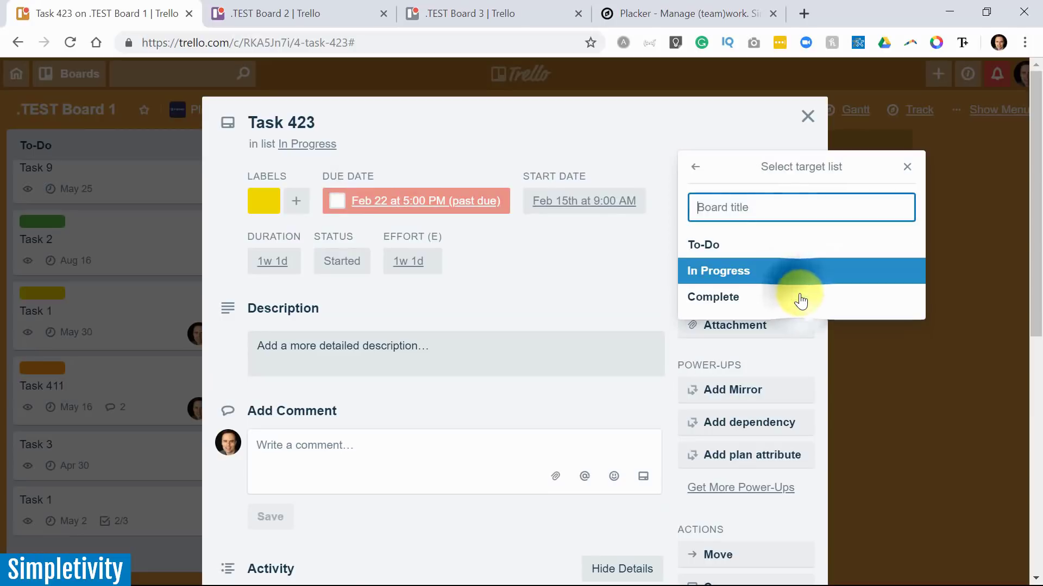
{"action": "left_click", "coordinate": [734, 274]}
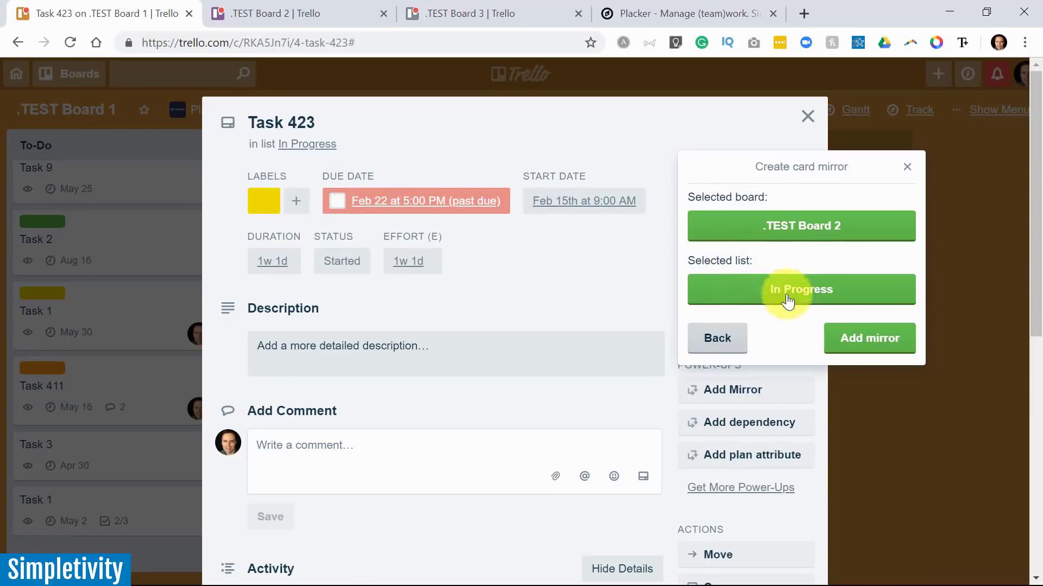
{"action": "left_click", "coordinate": [864, 339]}
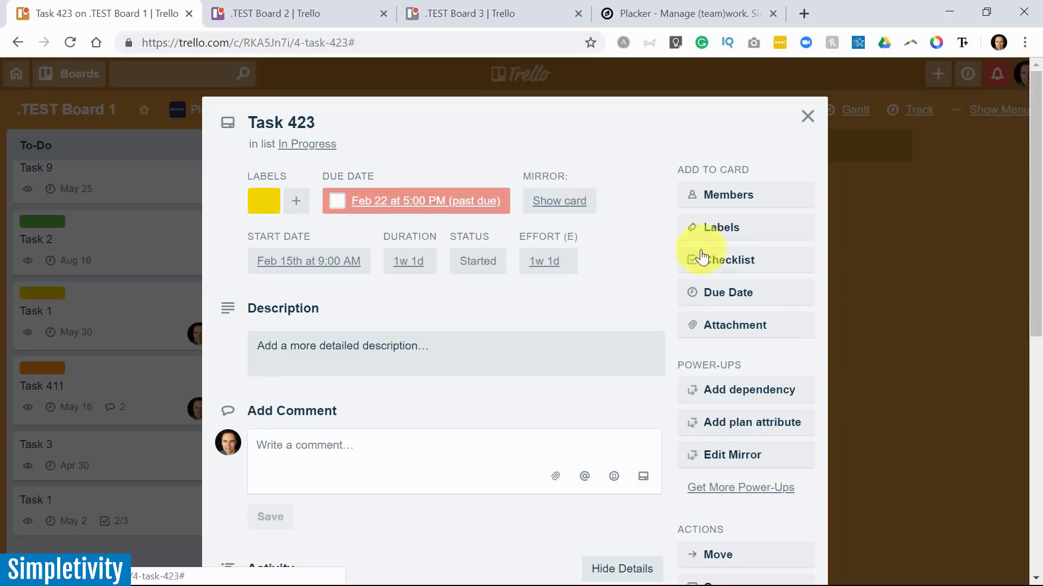
{"action": "left_click", "coordinate": [807, 117]}
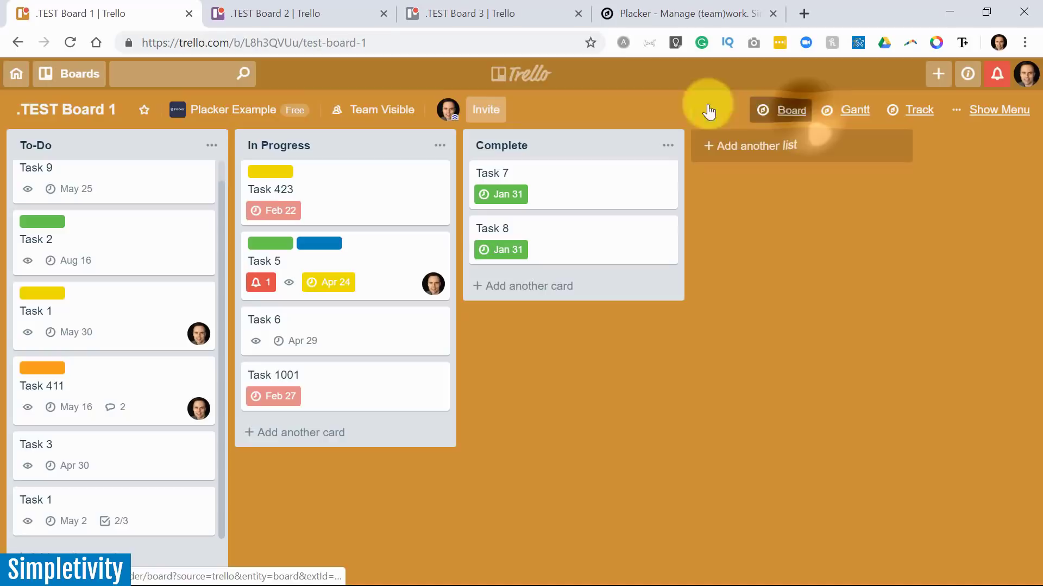
{"action": "left_click", "coordinate": [277, 13]}
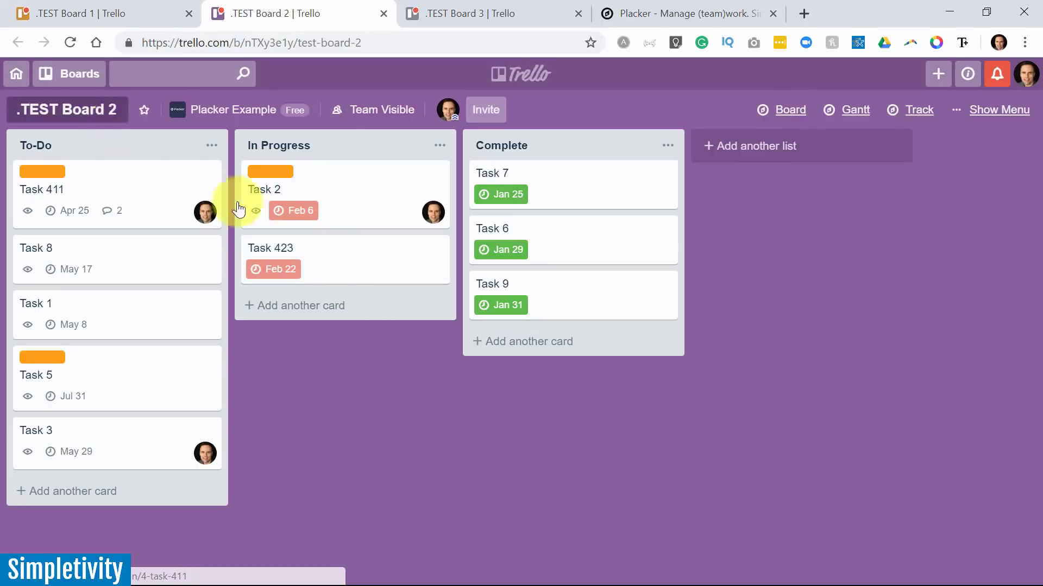
{"action": "left_click", "coordinate": [137, 7]}
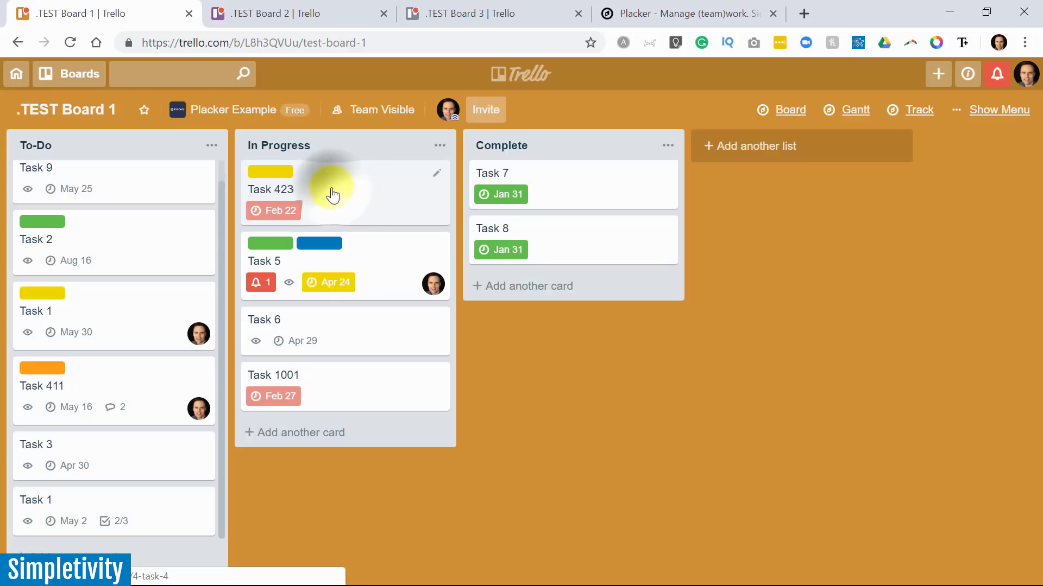
- Drag Task 423 to Complete on Board 1, then to To-Do between Task 411 and Task 8 on Board 2
{"action": "left_click_drag", "start_coordinate": [333, 195], "coordinate": [569, 188]}
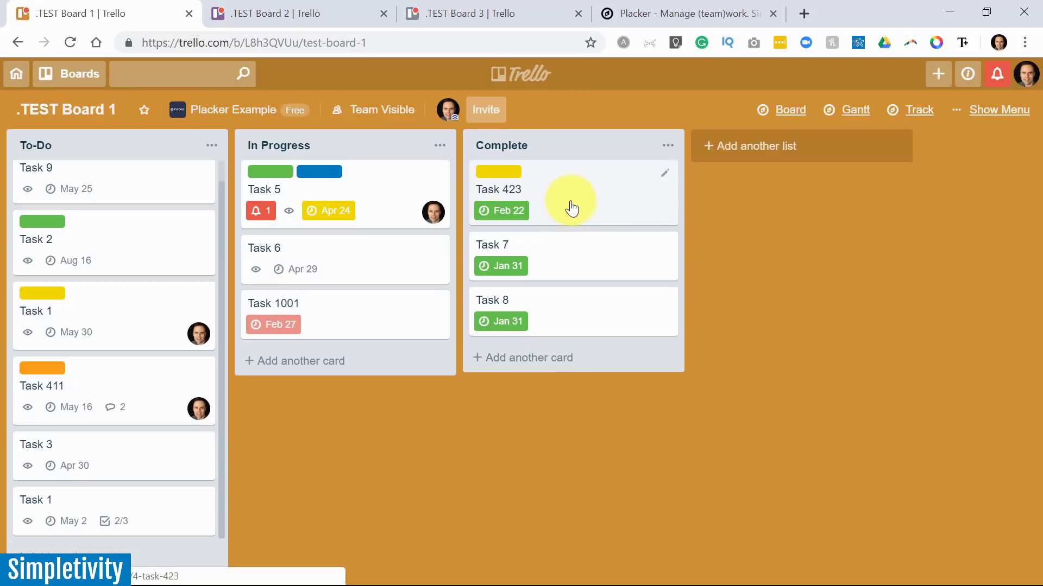
{"action": "left_click", "coordinate": [340, 13]}
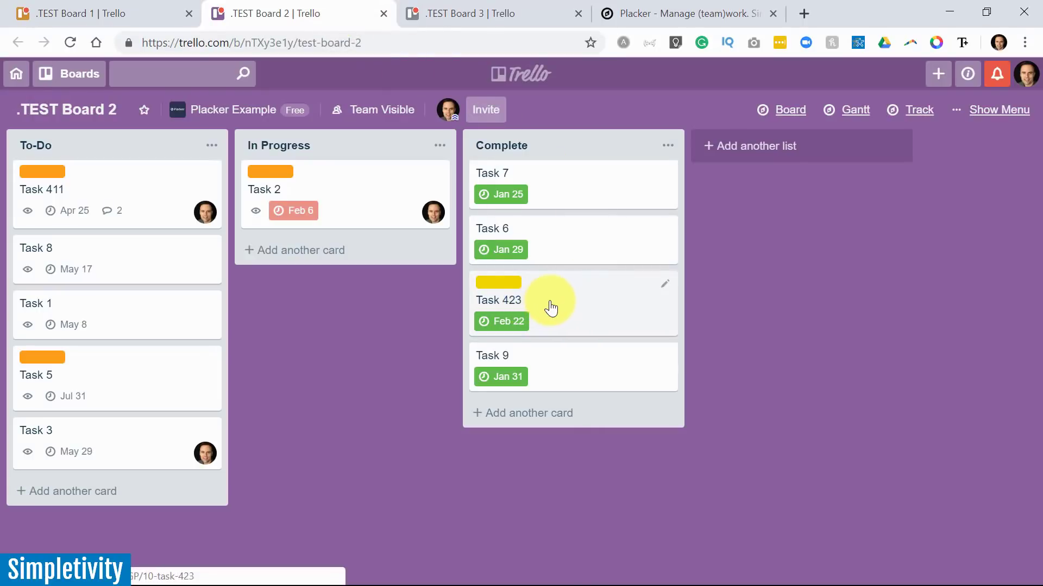
{"action": "left_click_drag", "start_coordinate": [590, 308], "coordinate": [138, 265]}
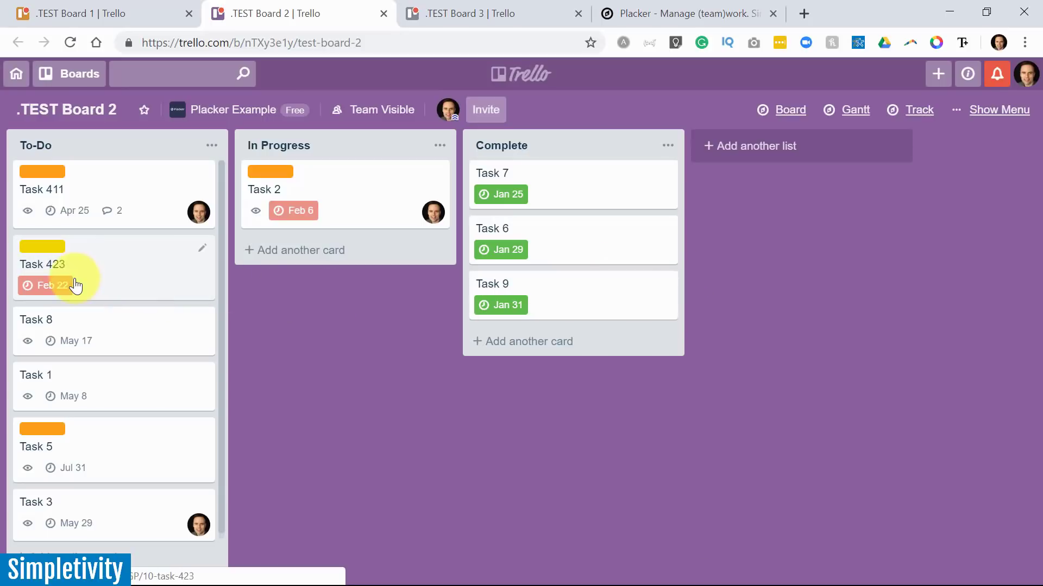
{"action": "left_click", "coordinate": [95, 8]}
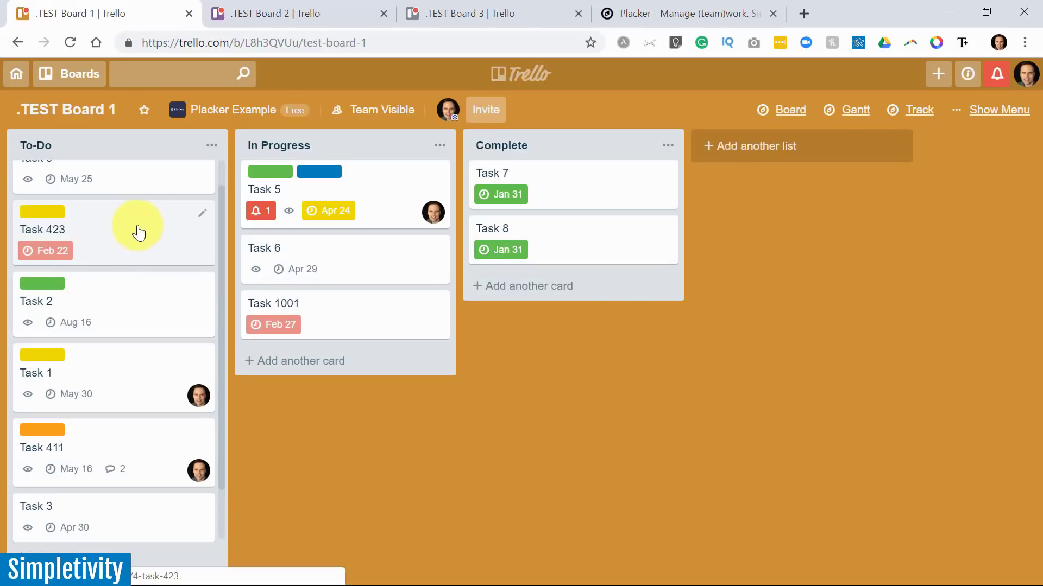
{"action": "left_click", "coordinate": [173, 293]}
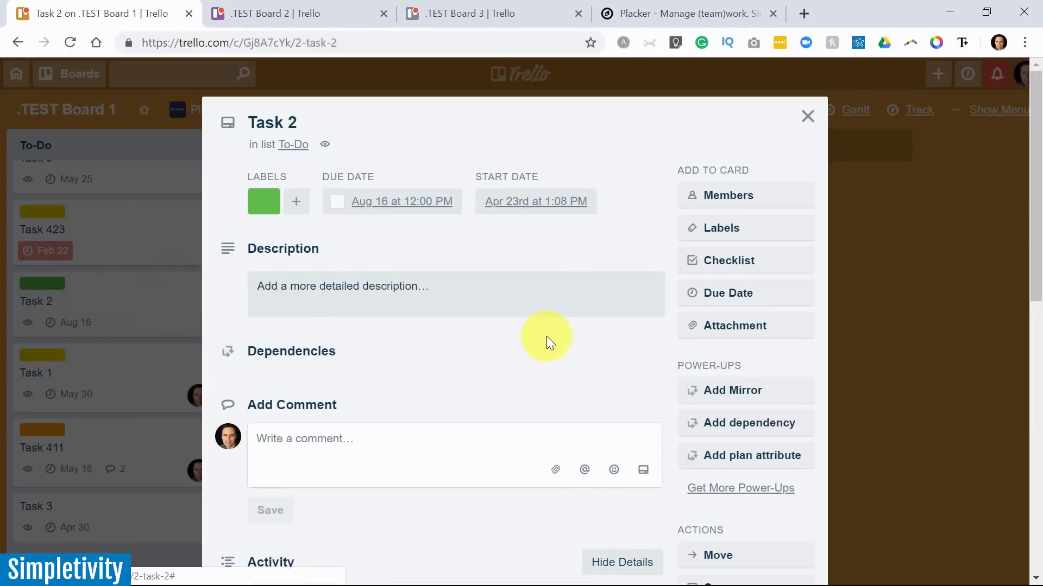
{"action": "scroll", "coordinate": [757, 420], "scroll_direction": "down", "scroll_amount": 3}
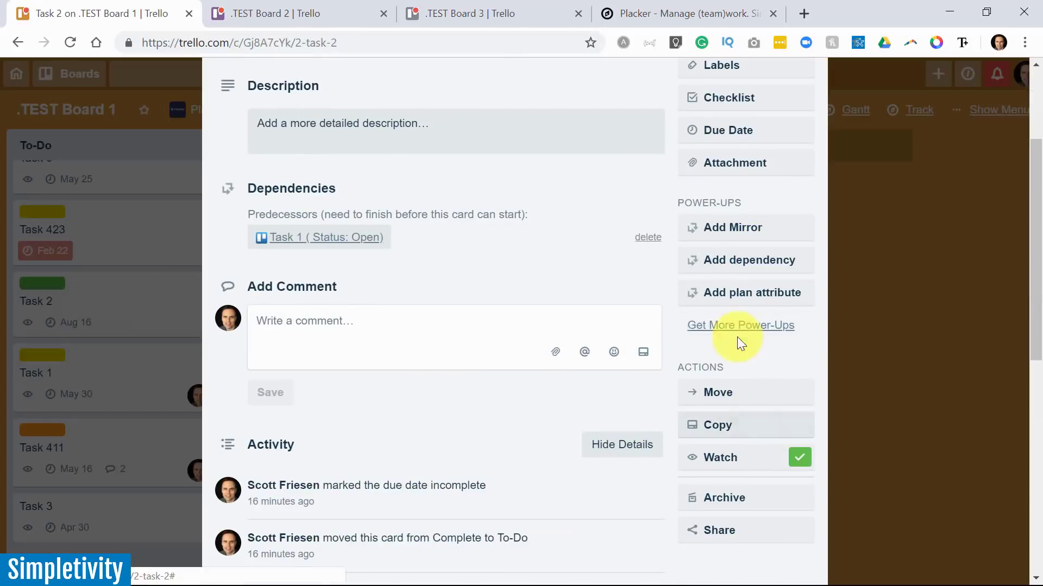
{"action": "scroll", "coordinate": [712, 301], "scroll_direction": "up", "scroll_amount": 2}
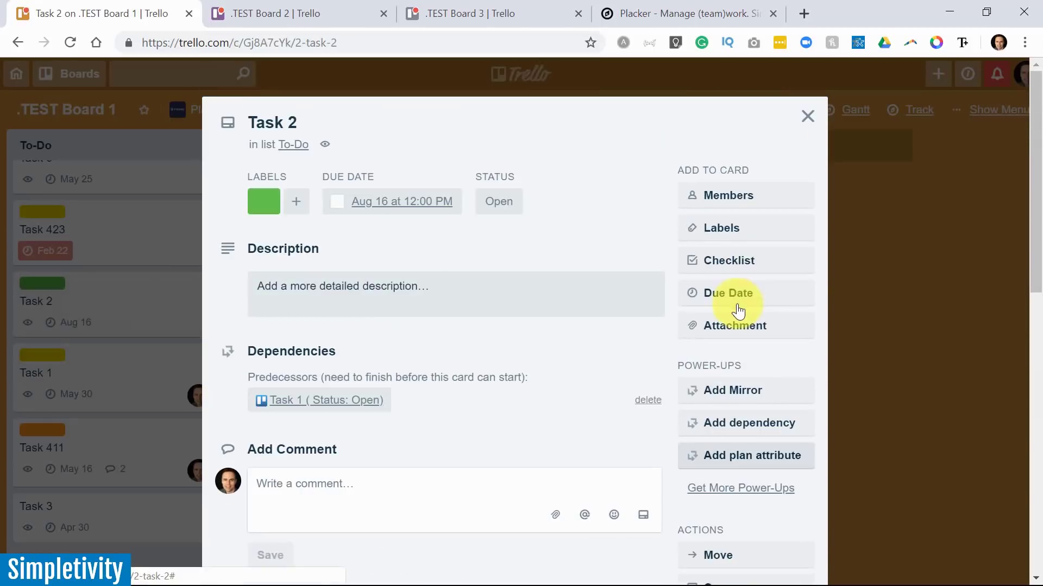
{"action": "scroll", "coordinate": [677, 308], "scroll_direction": "down", "scroll_amount": 1}
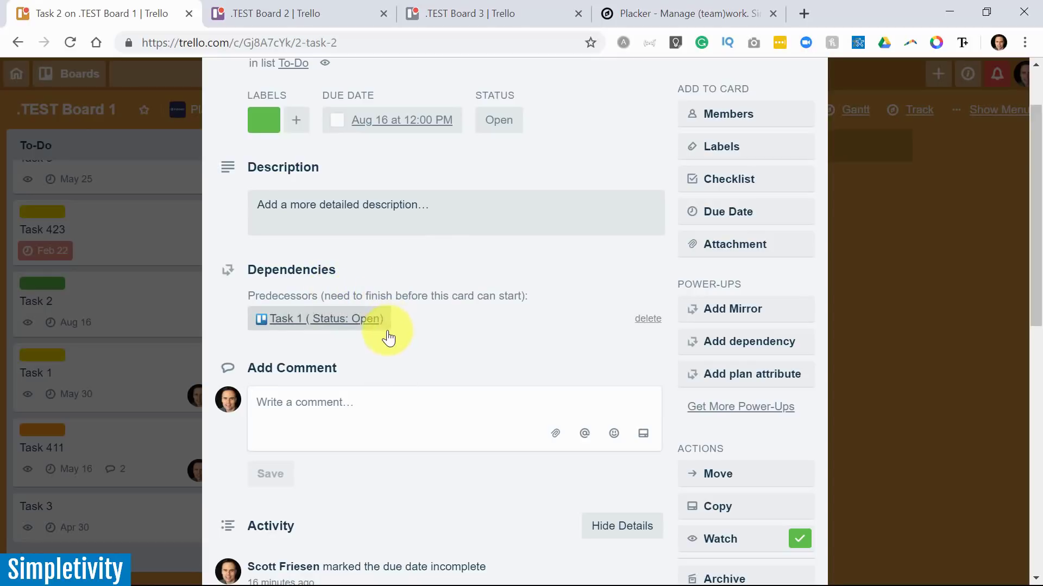
{"action": "left_click", "coordinate": [320, 325]}
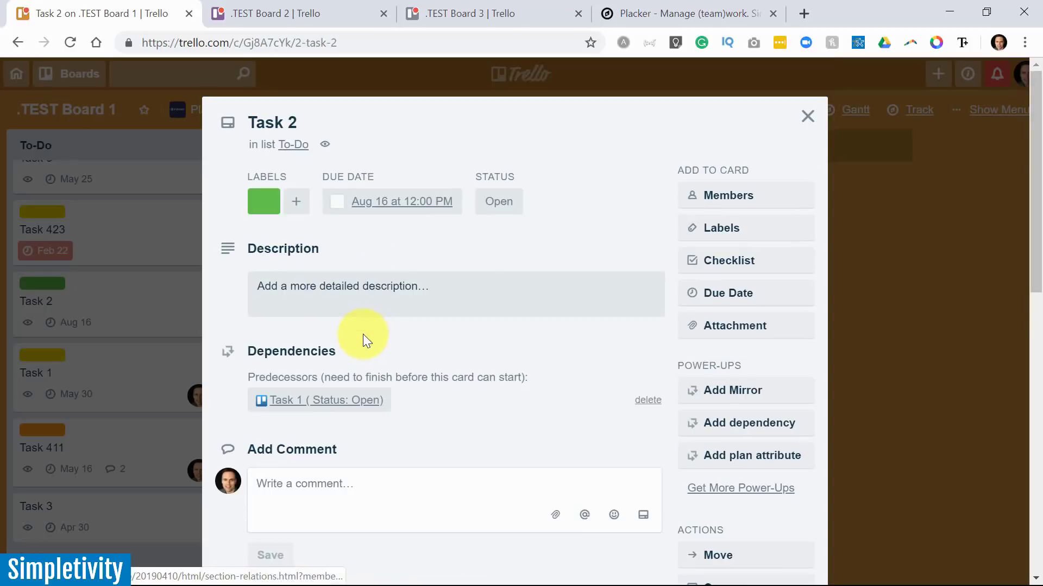
{"action": "scroll", "coordinate": [327, 354], "scroll_direction": "down", "scroll_amount": 3}
{"action": "scroll", "coordinate": [342, 304], "scroll_direction": "up", "scroll_amount": 3}
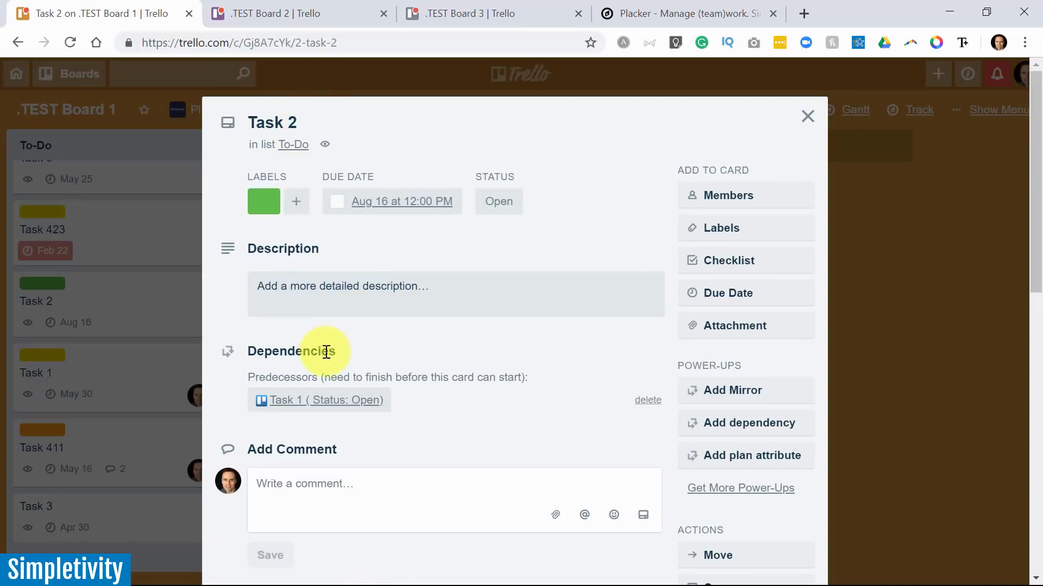
- Close Task 2, open Task 6 and add Task 5 as its predecessor dependency
{"action": "left_click", "coordinate": [807, 117]}
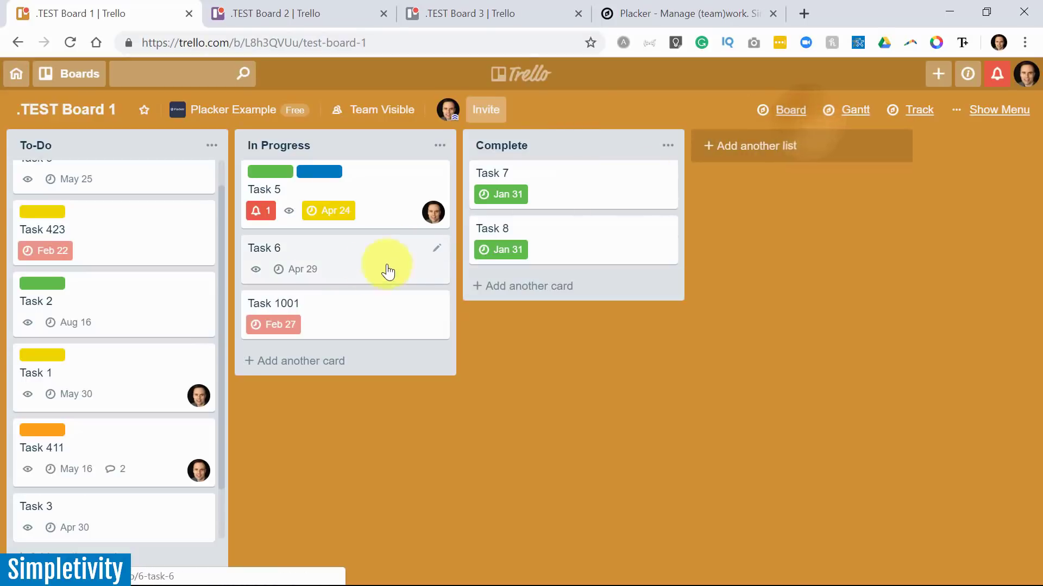
{"action": "left_click", "coordinate": [345, 260]}
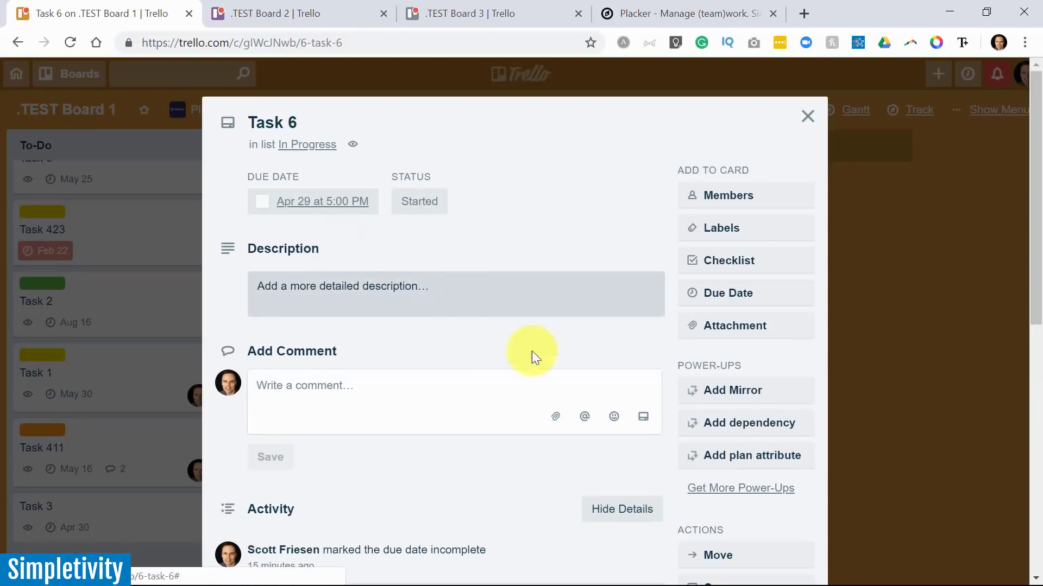
{"action": "left_click", "coordinate": [741, 428]}
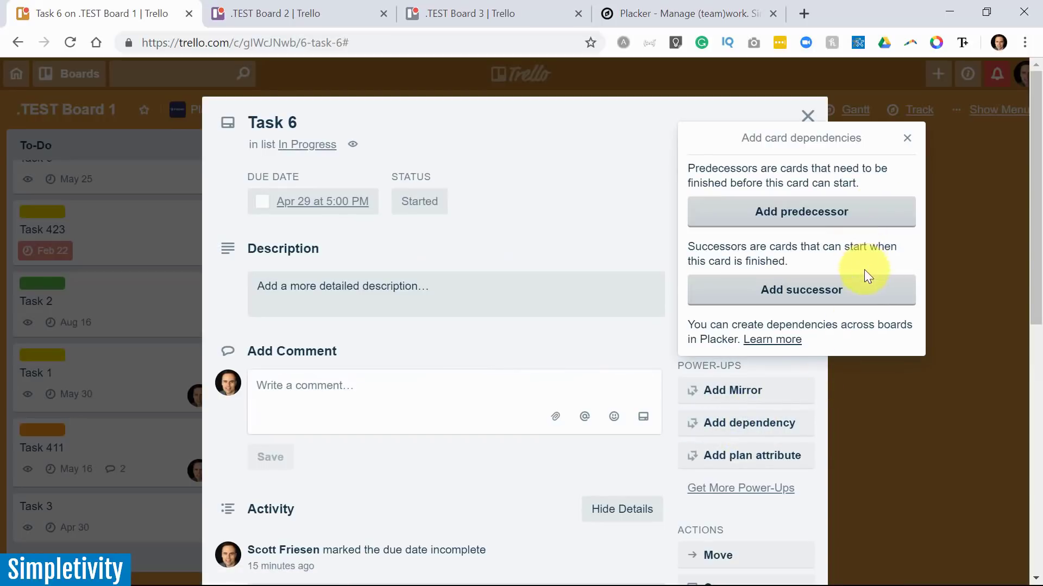
{"action": "left_click", "coordinate": [818, 216]}
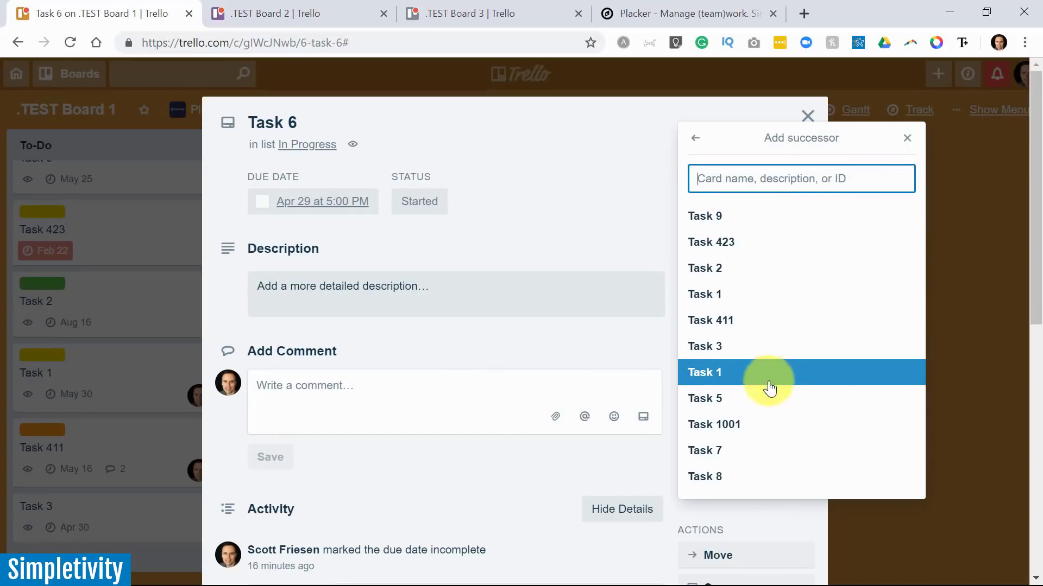
{"action": "left_click", "coordinate": [734, 401]}
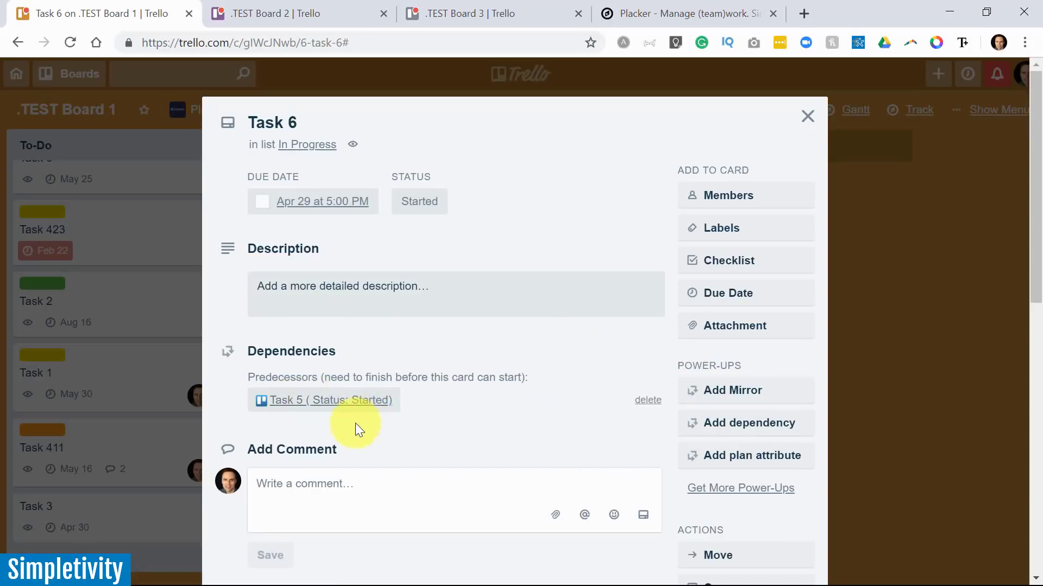
- Close Task 6 and view .TEST Board 1 in Placker's Board kanban, checking the board selection list
{"action": "left_click", "coordinate": [807, 116]}
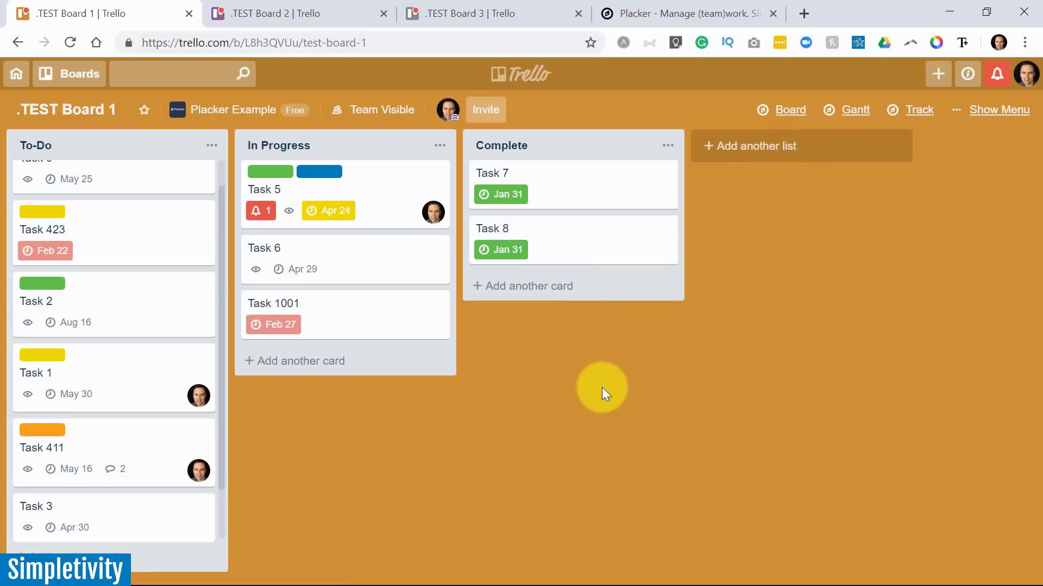
{"action": "left_click", "coordinate": [684, 7]}
{"action": "left_click", "coordinate": [426, 81]}
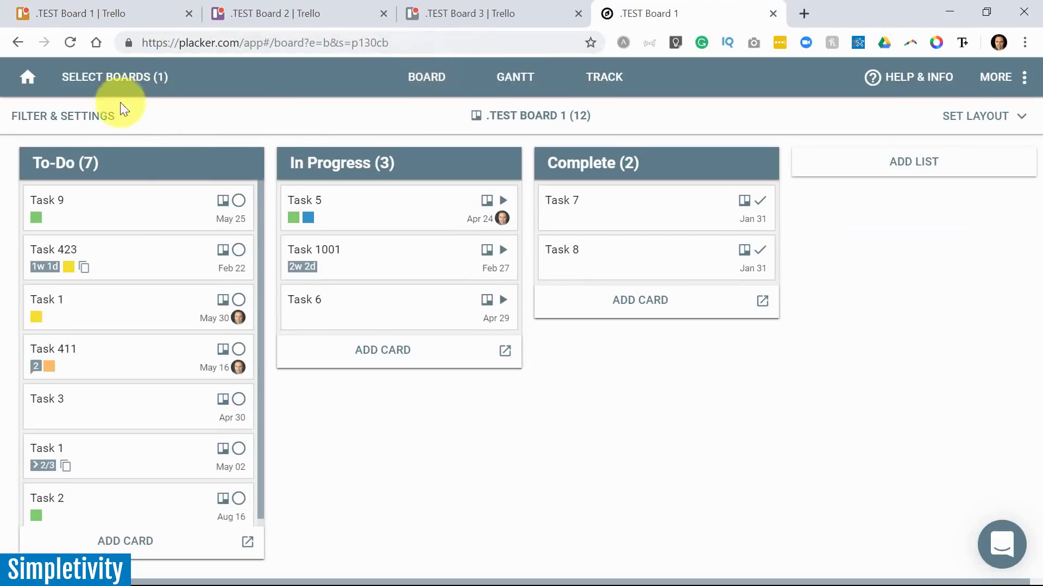
{"action": "left_click", "coordinate": [128, 77]}
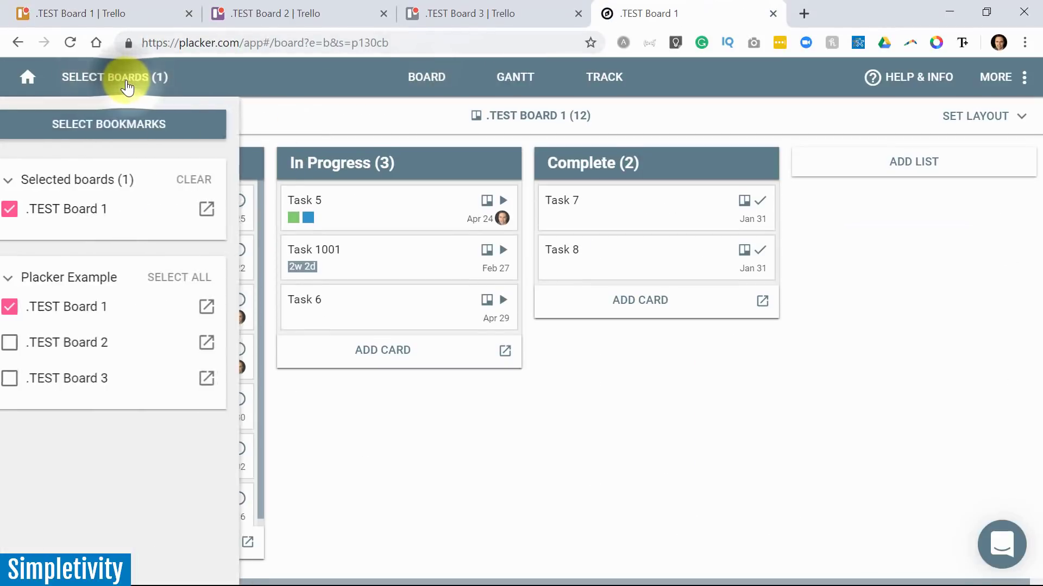
{"action": "left_click", "coordinate": [416, 436]}
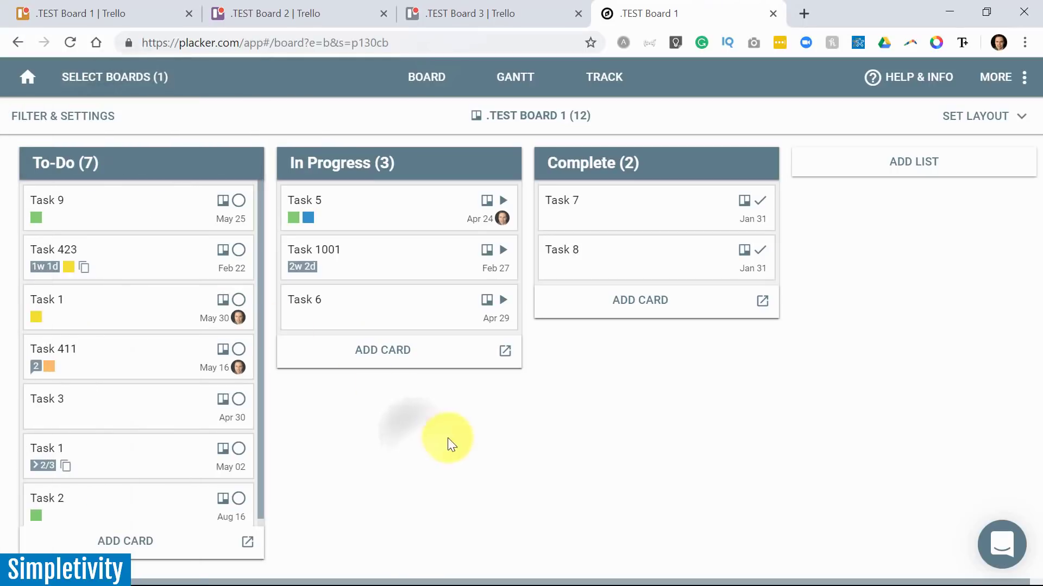